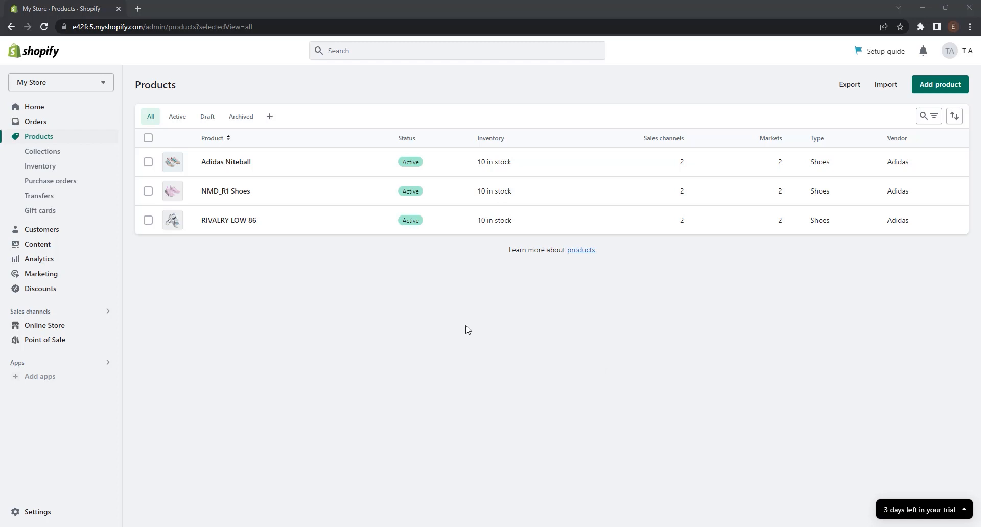
# Go to the store's discounts and start creating a discount of the type Amount off products
pyautogui.click(62, 292)
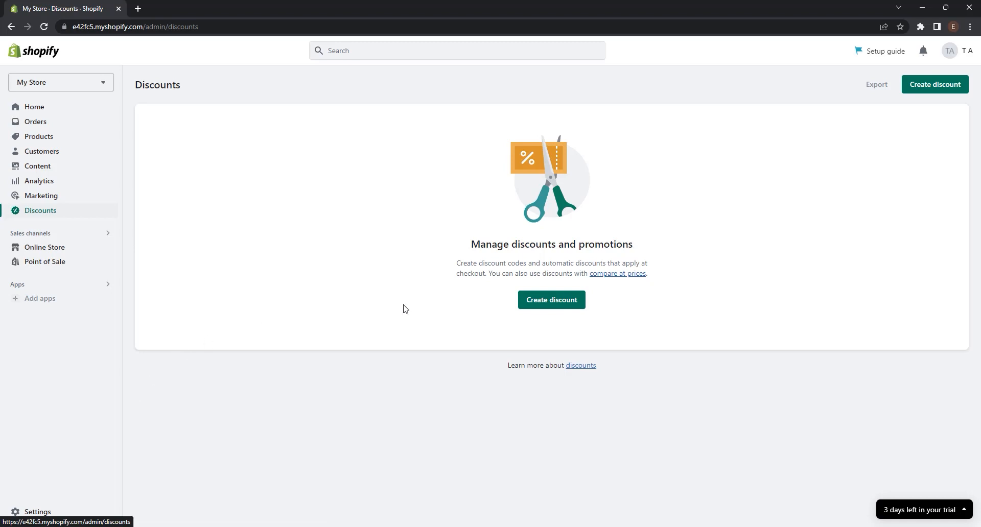
pyautogui.click(531, 306)
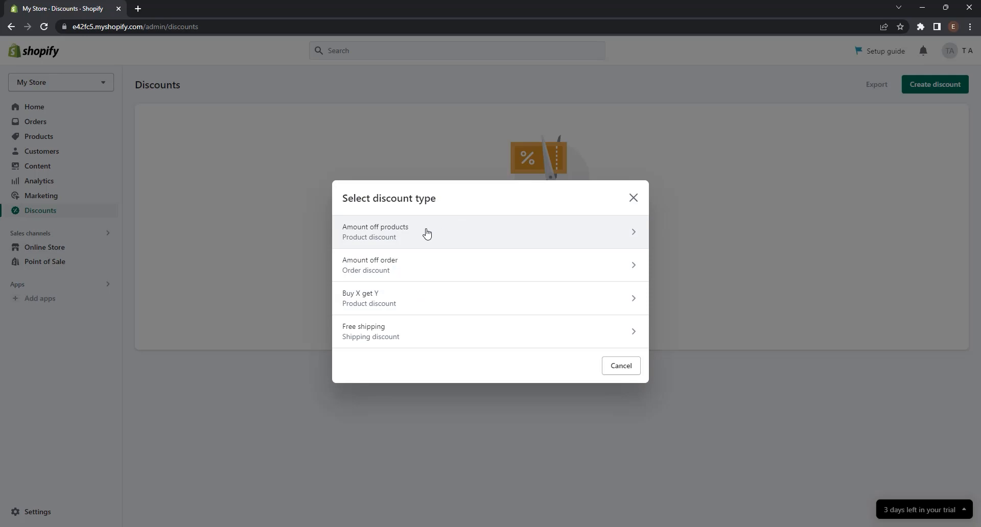
pyautogui.click(427, 232)
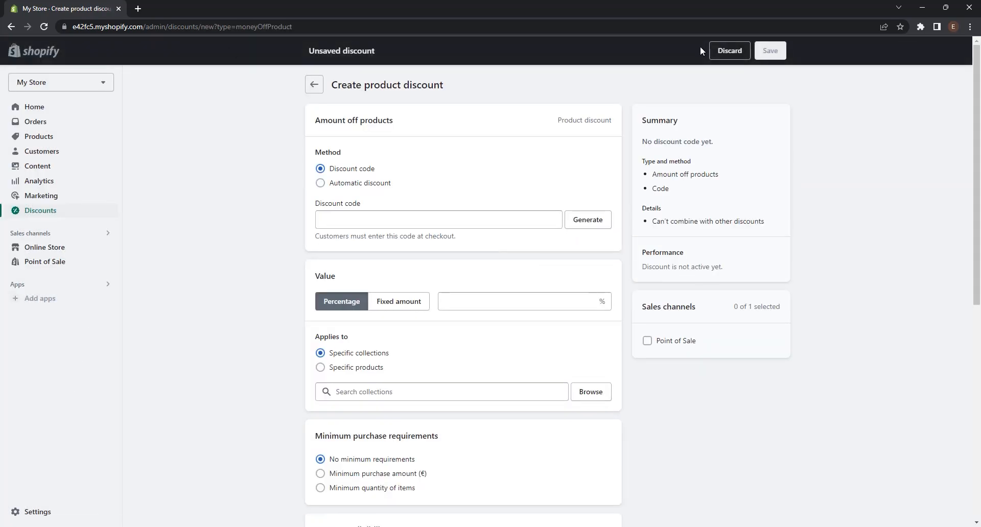
# Review the new product discount's form from the method settings through to the active dates
pyautogui.scroll(-5, 549, 411)
pyautogui.scroll(-3, 549, 411)
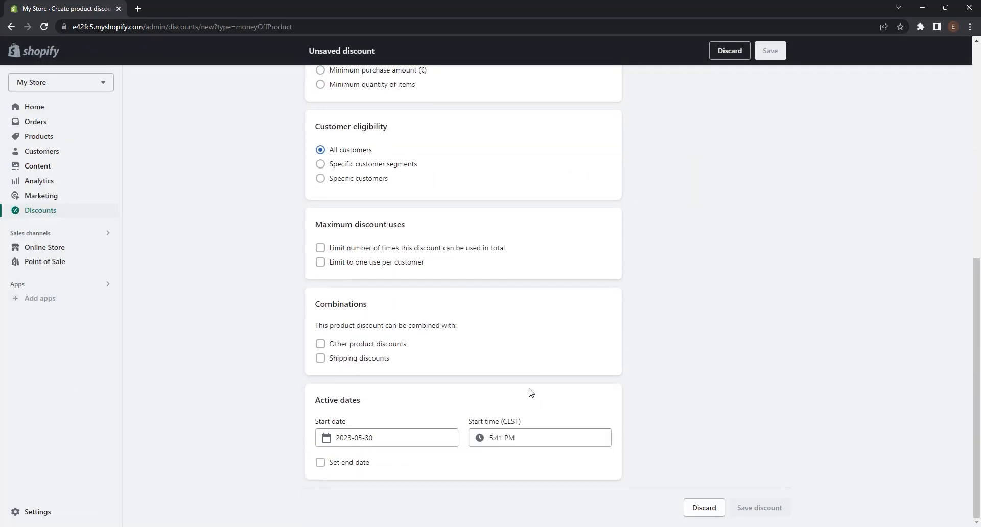
pyautogui.scroll(10, 530, 391)
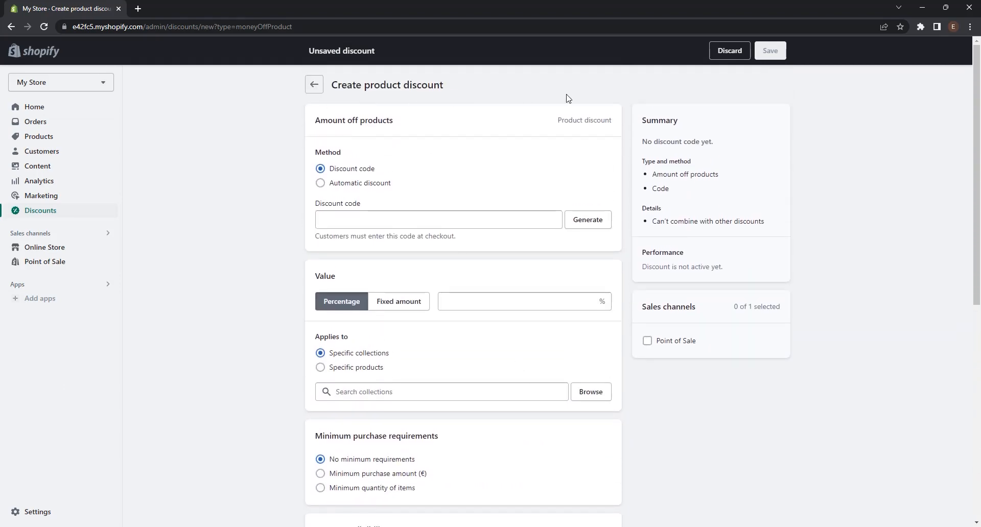
pyautogui.scroll(-3, 624, 267)
pyautogui.scroll(-5, 445, 449)
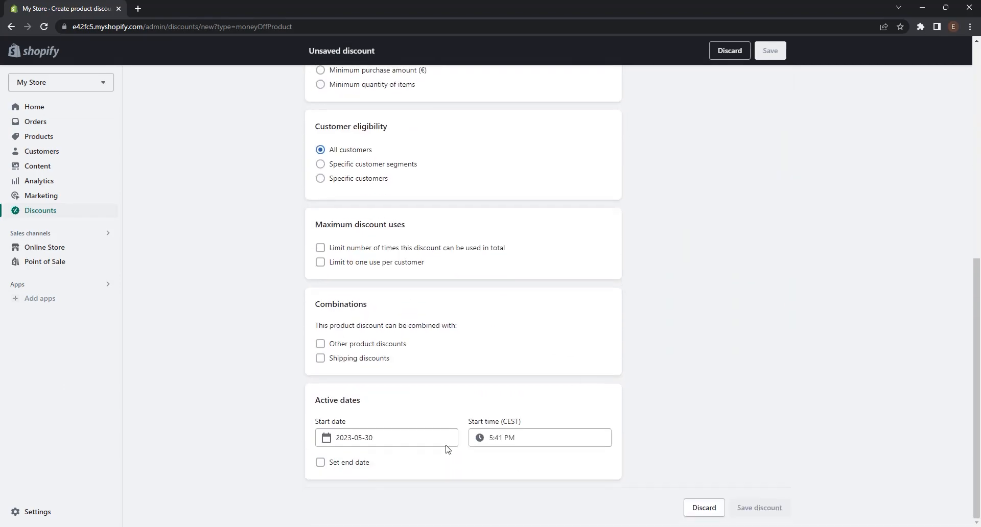
pyautogui.scroll(10, 383, 248)
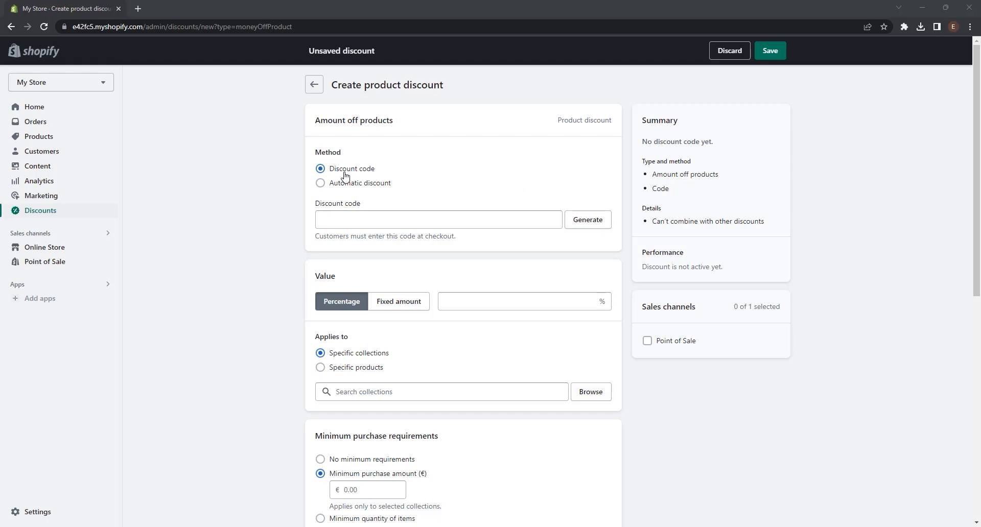
# Compare the Automatic discount method with the Discount code method and leave Discount code selected
pyautogui.click(365, 189)
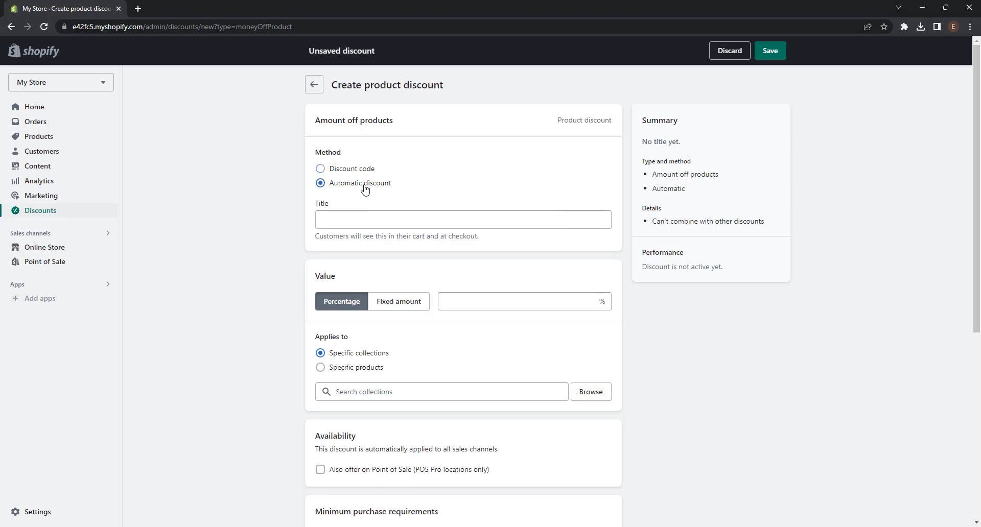
pyautogui.click(371, 172)
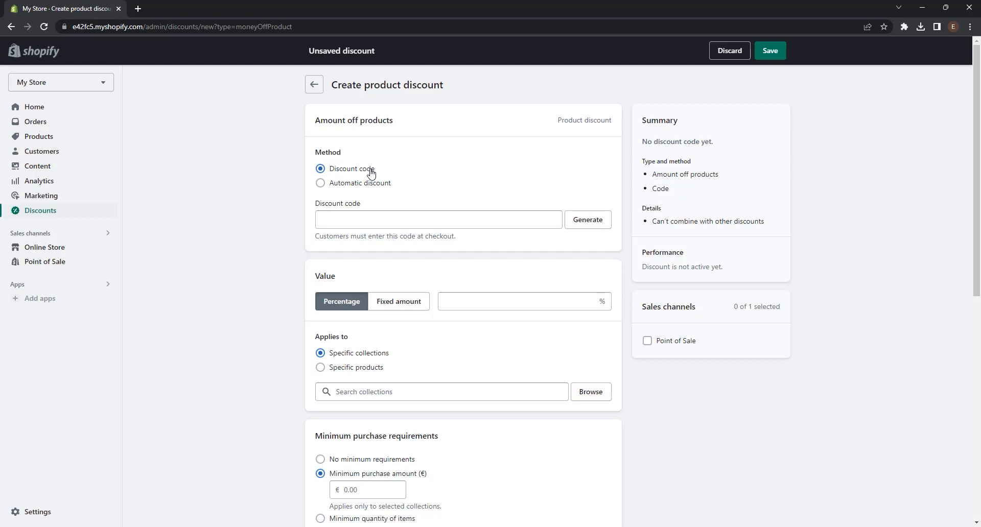
pyautogui.click(368, 185)
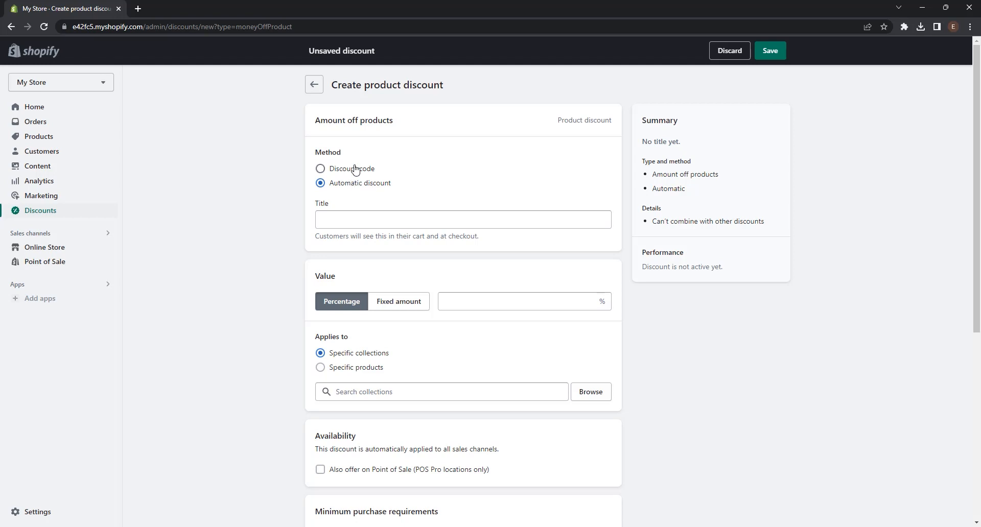
pyautogui.click(356, 170)
# Generate a random discount code and replace it with the custom code SPRINGSALE10
pyautogui.click(397, 214)
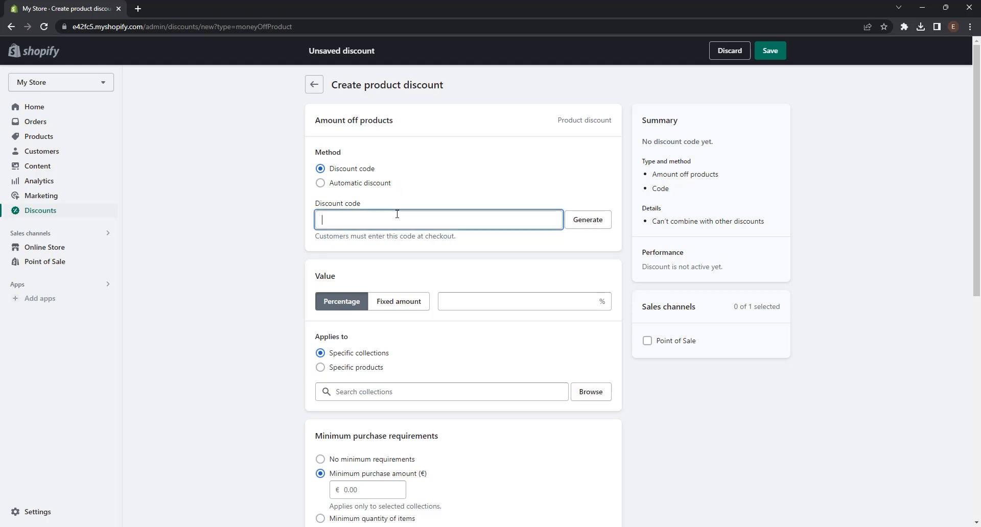
pyautogui.click(587, 220)
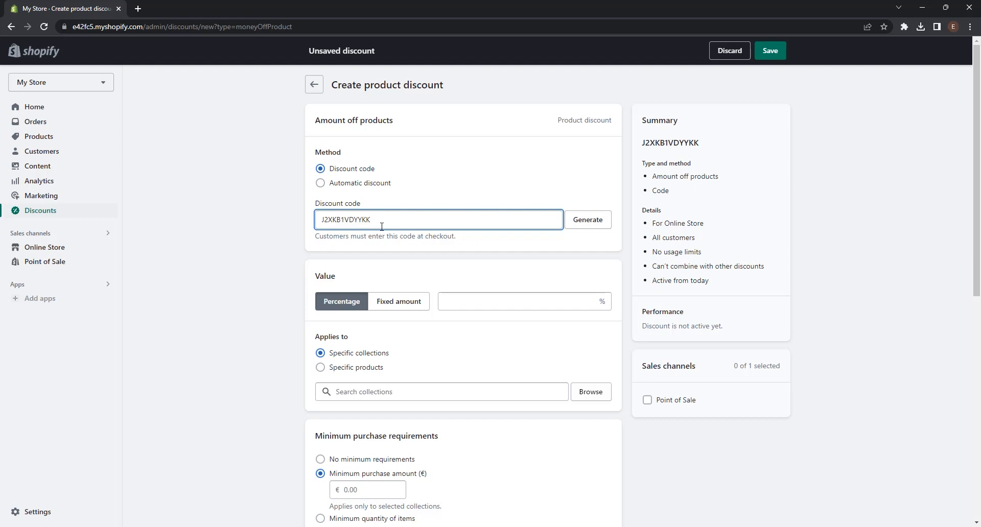
pyautogui.moveTo(382, 227); pyautogui.dragTo(311, 228)
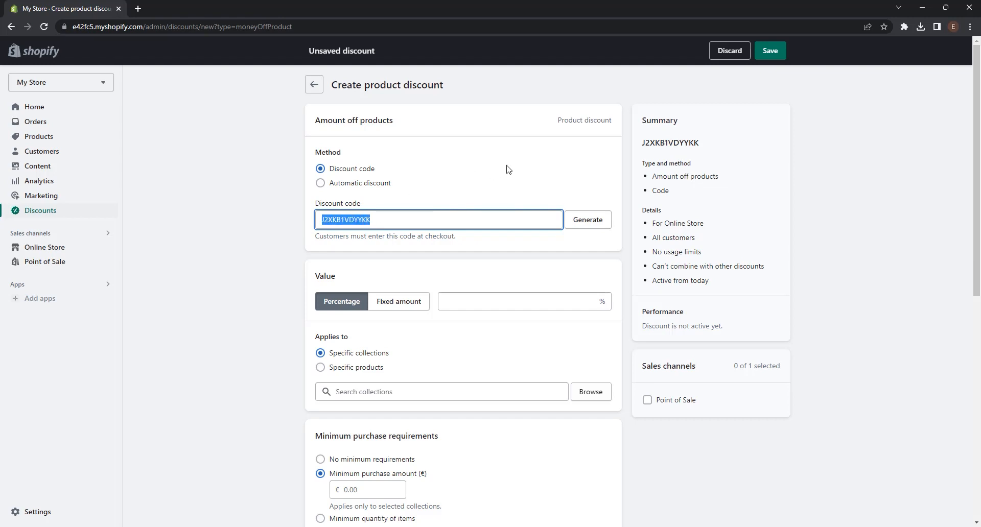
pyautogui.press('BackSpace')
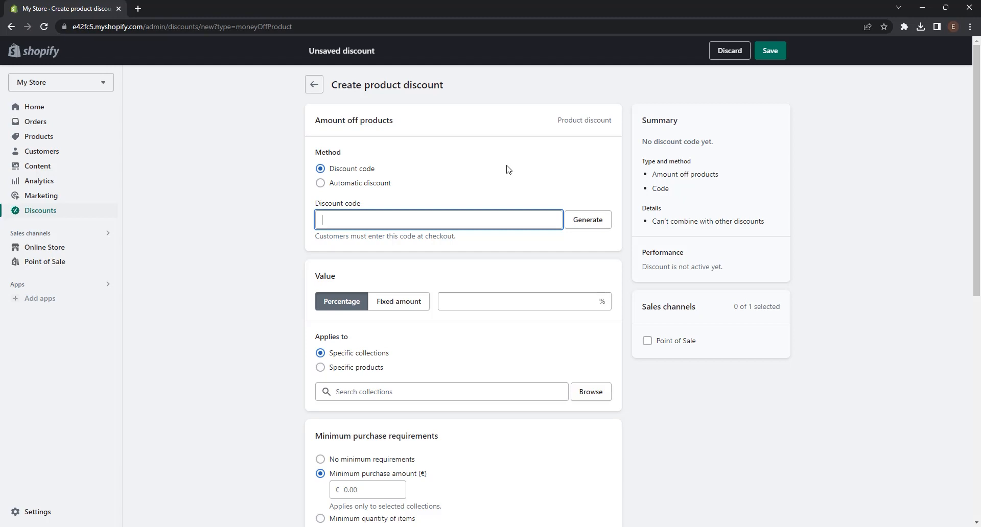
pyautogui.write('SPRINGSALE')
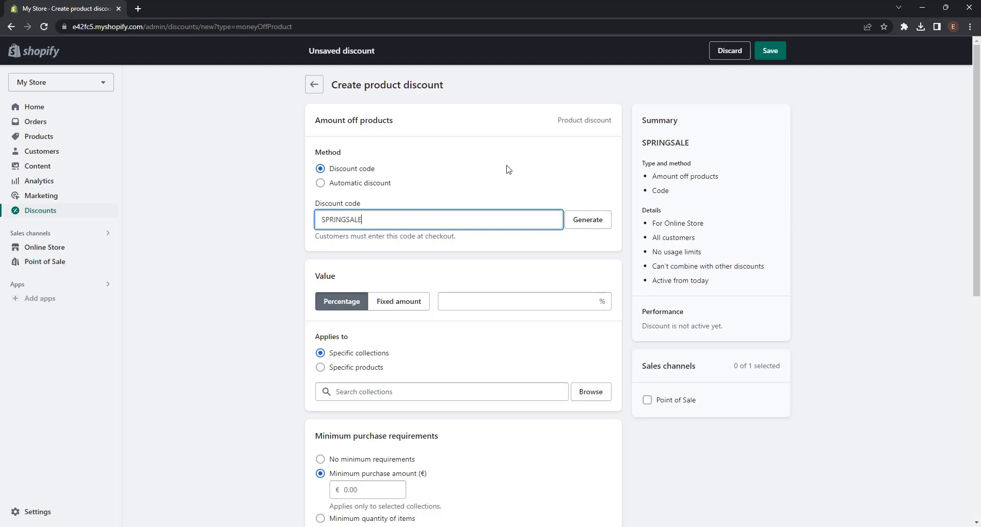
pyautogui.write('10')
# Make the discount value a percentage and set it to 10%
pyautogui.scroll(-1, 394, 269)
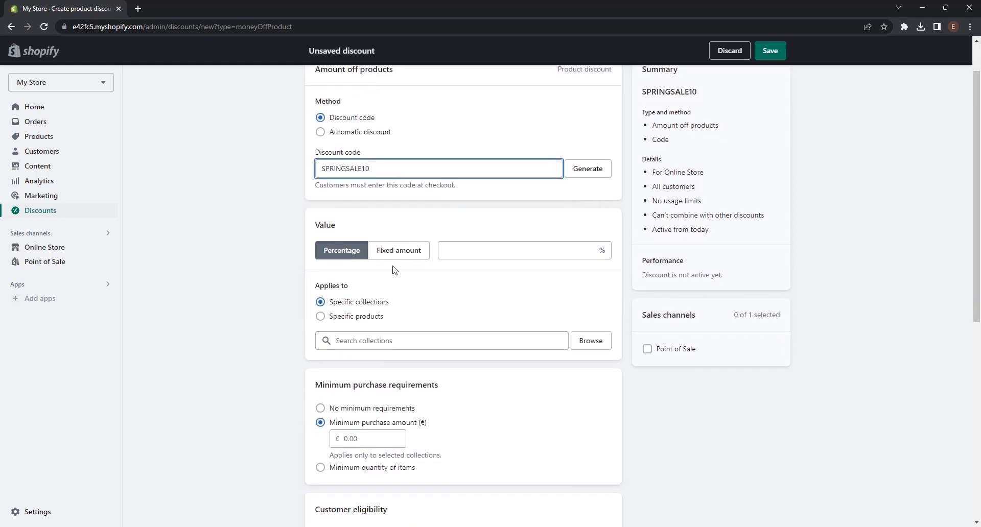
pyautogui.click(425, 258)
pyautogui.click(352, 260)
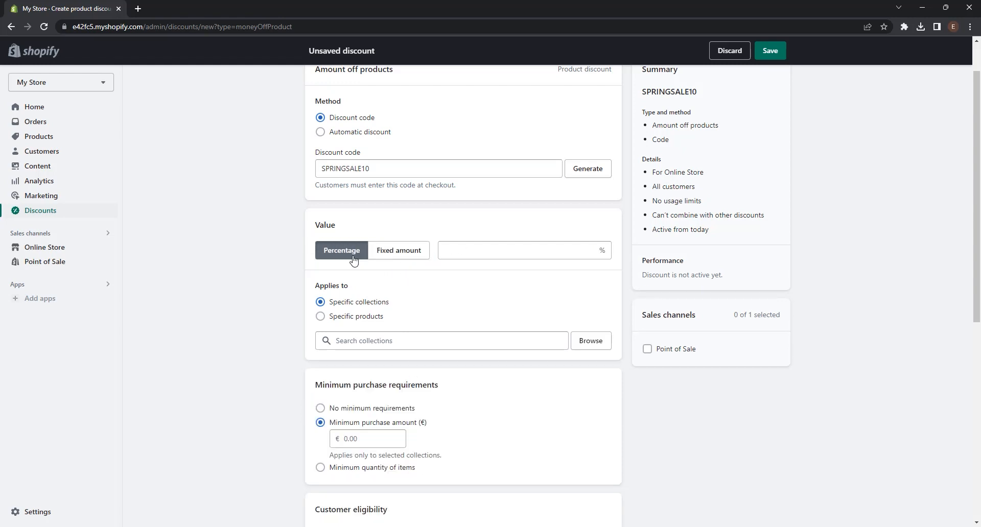
pyautogui.click(545, 250)
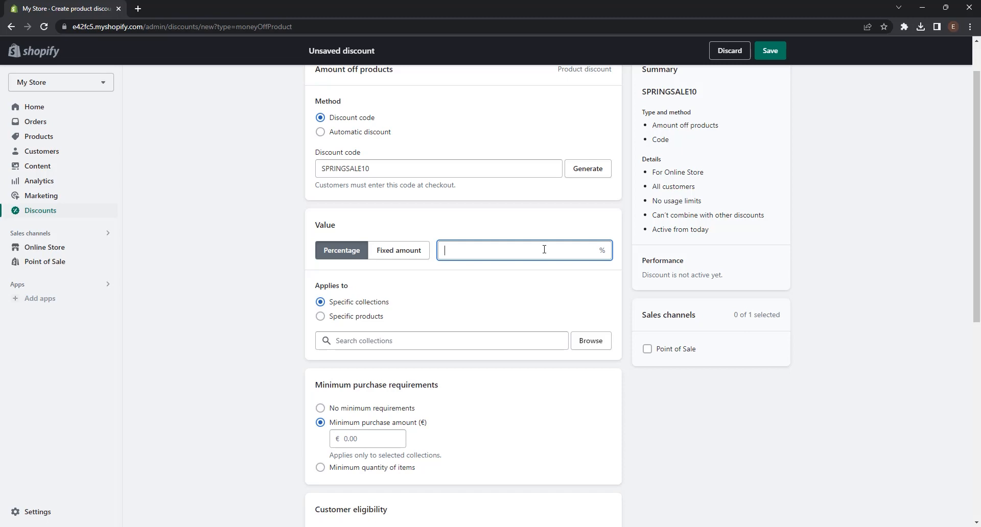
pyautogui.write('10')
# Apply the discount to specific products, adding Adidas Niteball and RIVALRY LOW 86
pyautogui.scroll(1, 506, 370)
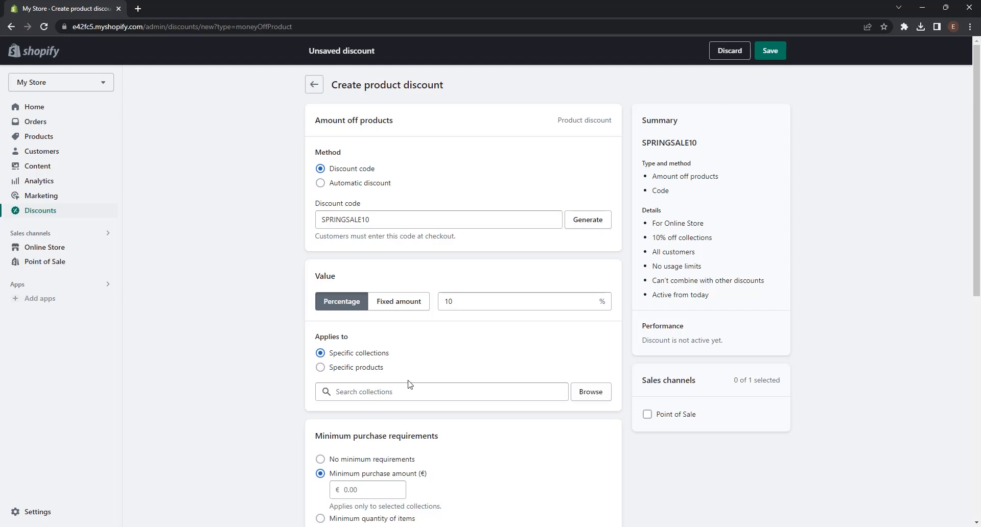
pyautogui.click(379, 369)
pyautogui.click(363, 392)
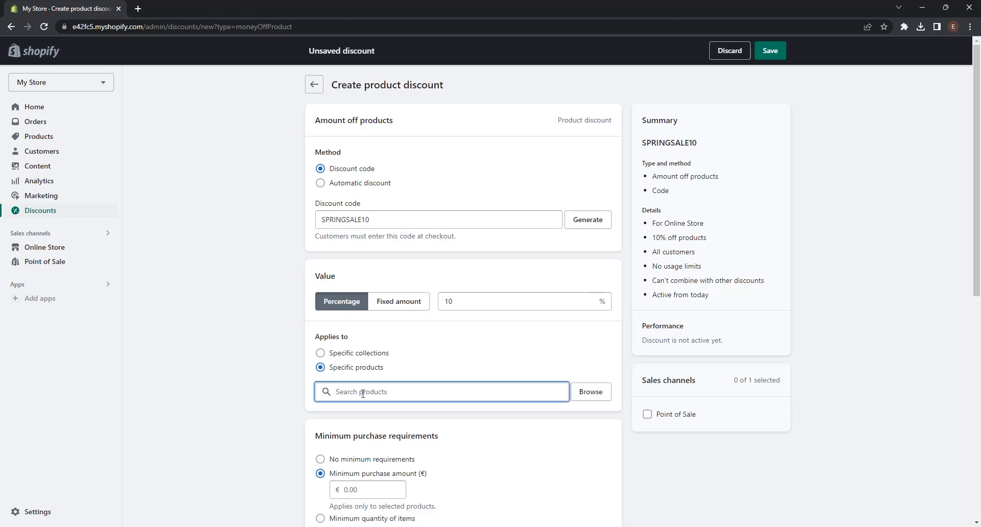
pyautogui.write('A')
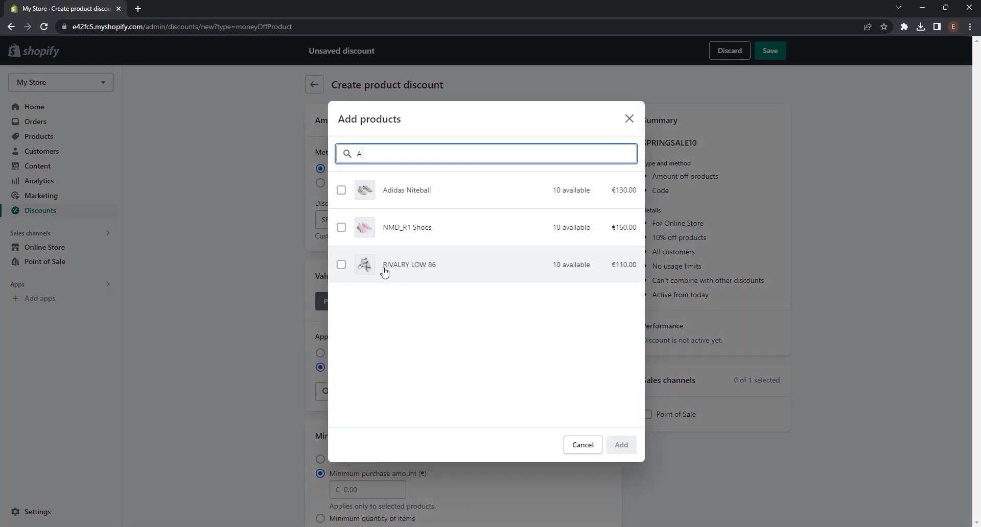
pyautogui.click(341, 265)
pyautogui.click(341, 191)
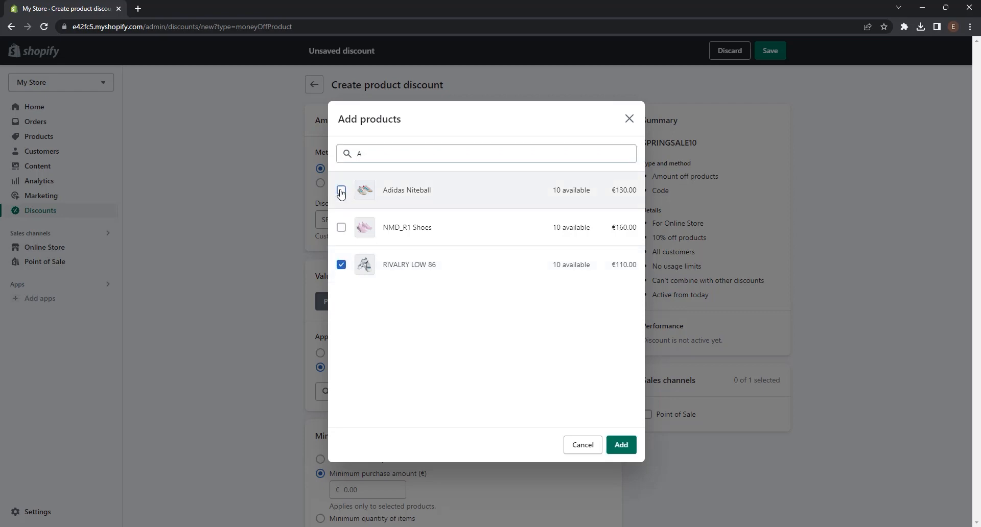
pyautogui.click(618, 449)
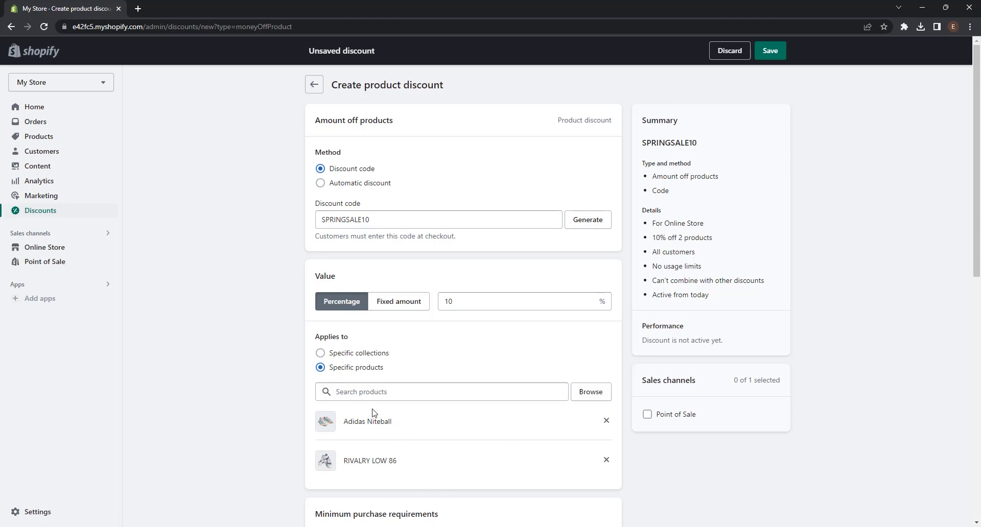
# Set the minimum purchase requirements to No minimum requirements
pyautogui.scroll(-5, 376, 411)
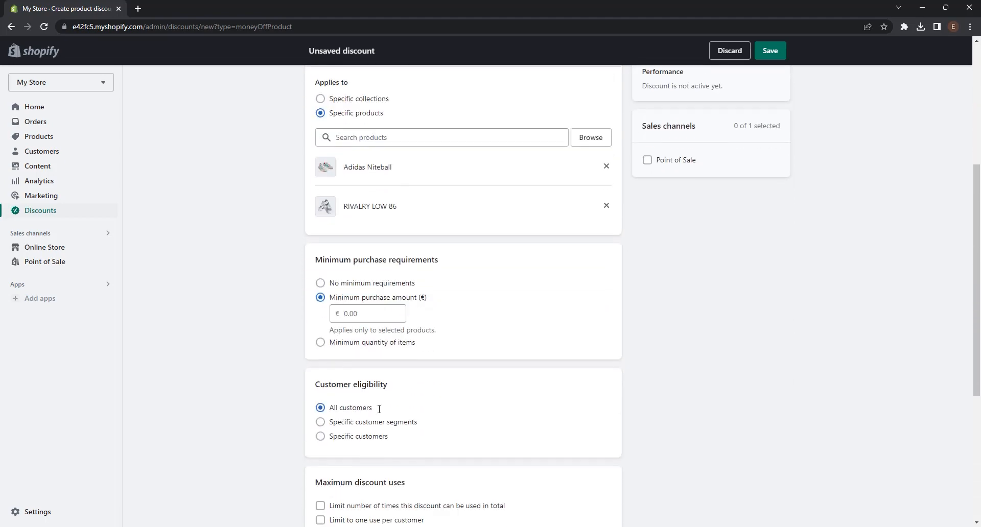
pyautogui.scroll(3, 532, 447)
pyautogui.scroll(-2, 460, 357)
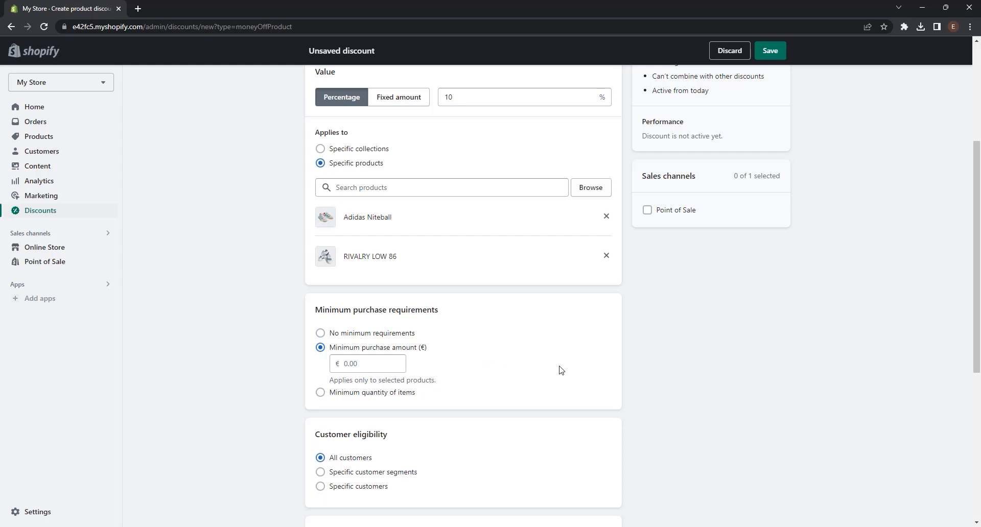
pyautogui.click(321, 333)
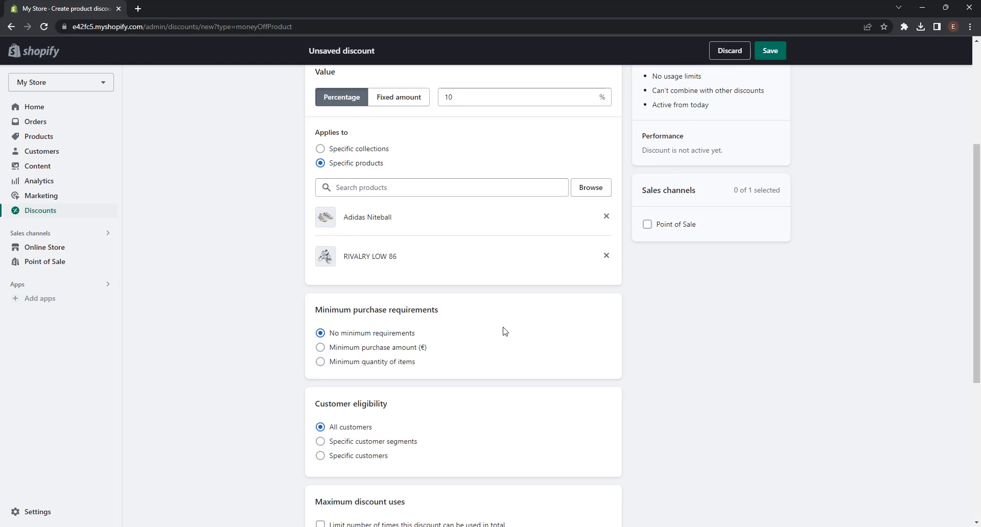
# Try the customer eligibility options for specific segments and specific customers, and return eligibility to All customers
pyautogui.scroll(-3, 503, 331)
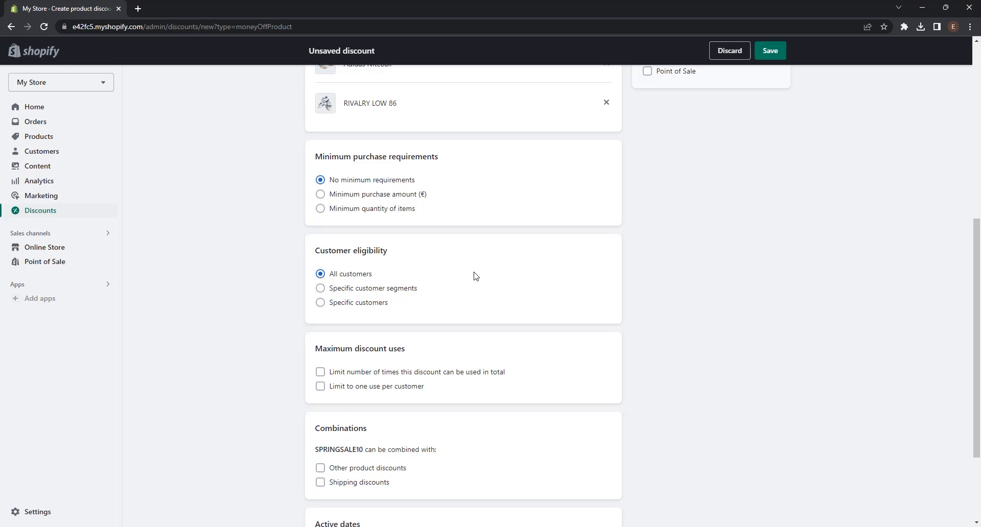
pyautogui.click(381, 295)
pyautogui.click(592, 326)
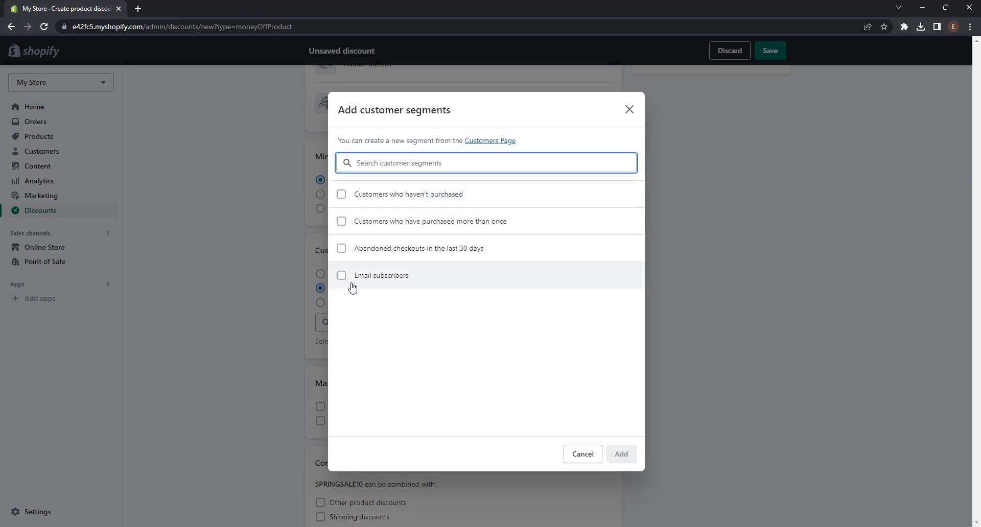
pyautogui.click(582, 461)
pyautogui.click(321, 304)
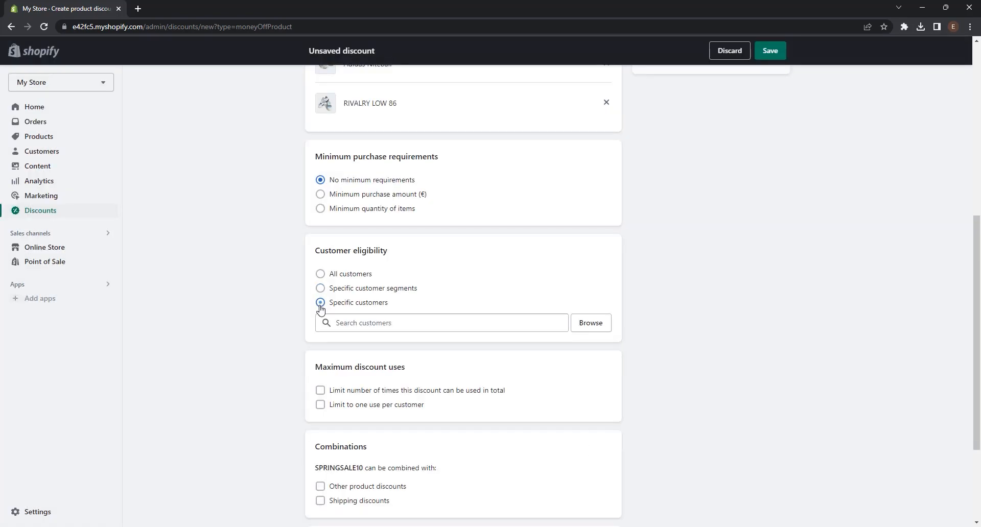
pyautogui.click(367, 321)
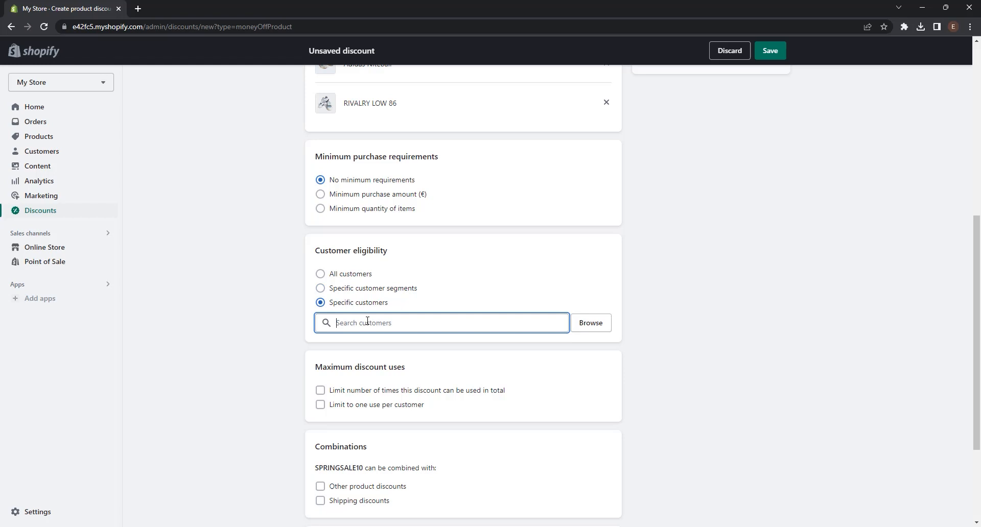
pyautogui.click(405, 346)
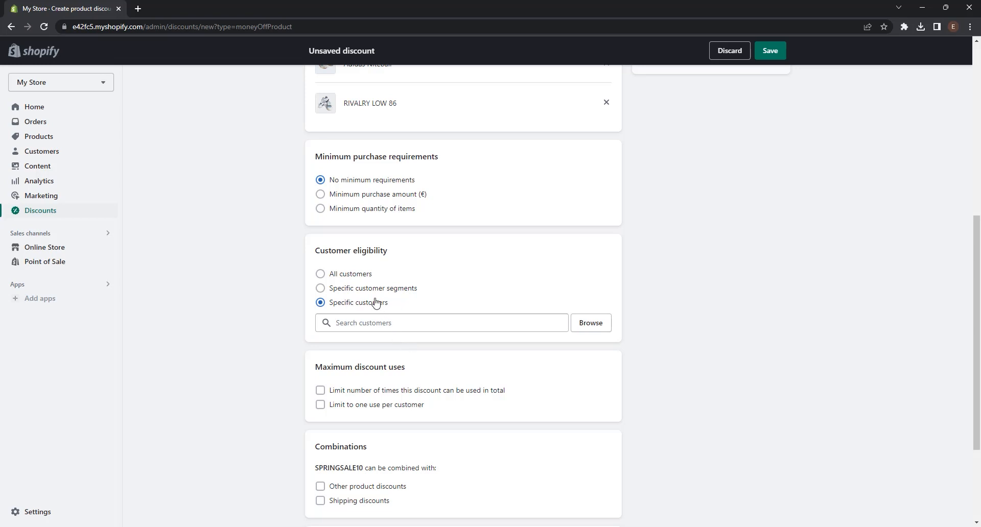
pyautogui.click(358, 276)
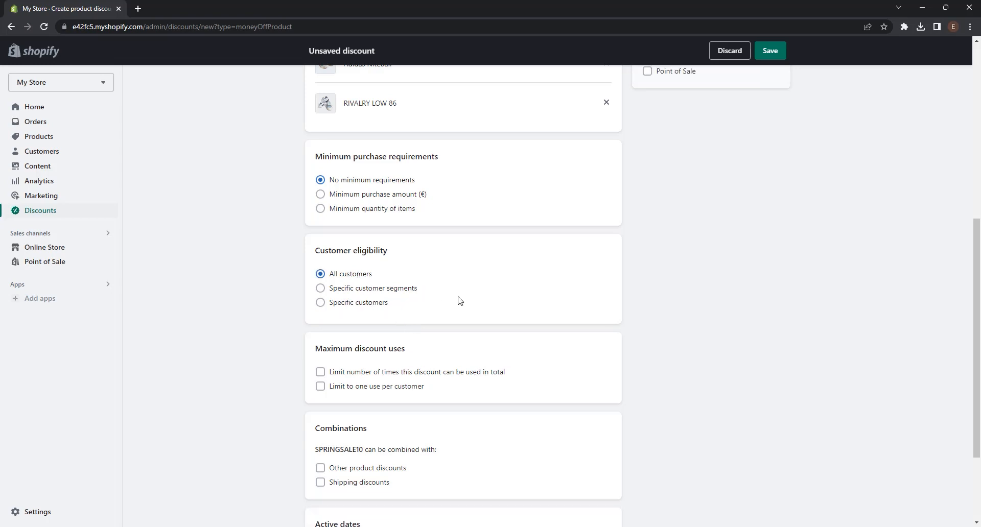
# Limit the total number of times the discount can be used to 2
pyautogui.scroll(-2, 449, 308)
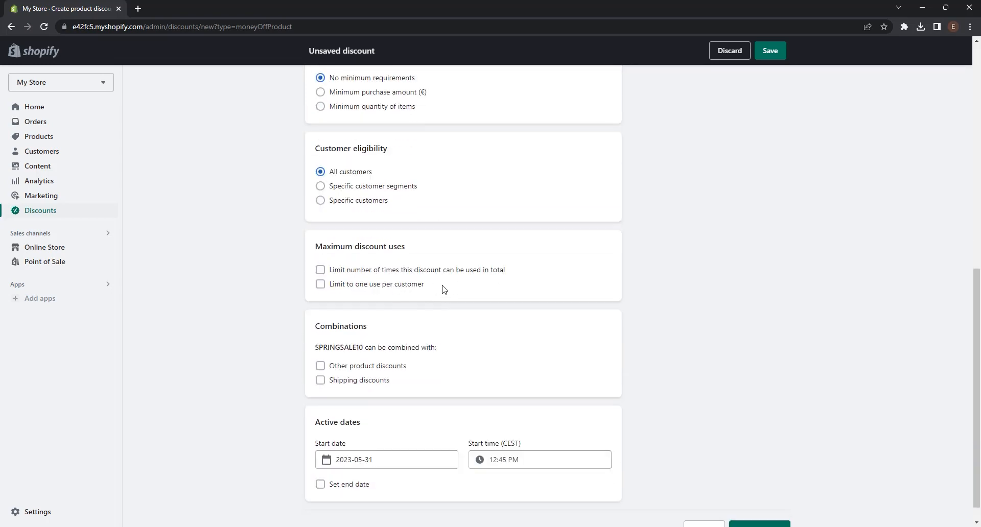
pyautogui.click(369, 275)
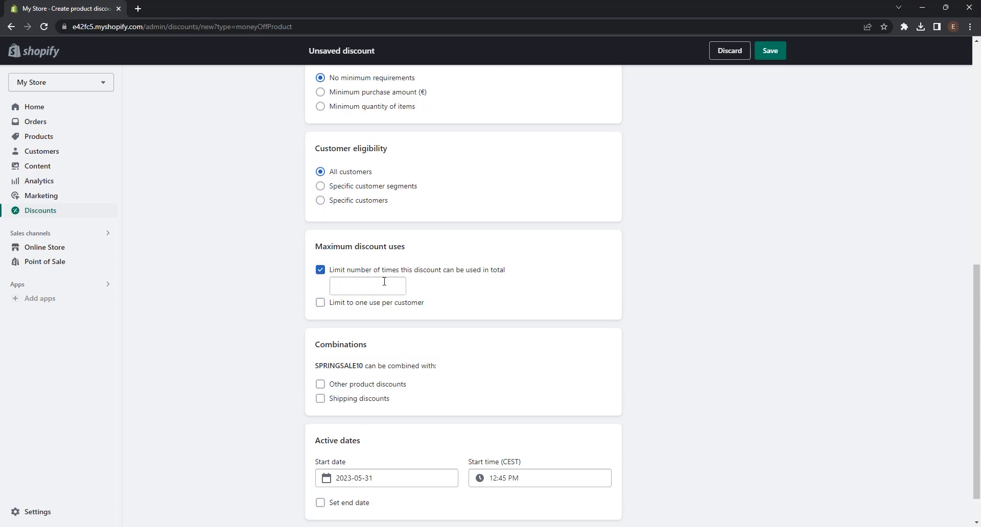
pyautogui.click(384, 282)
pyautogui.scroll(-1, 443, 317)
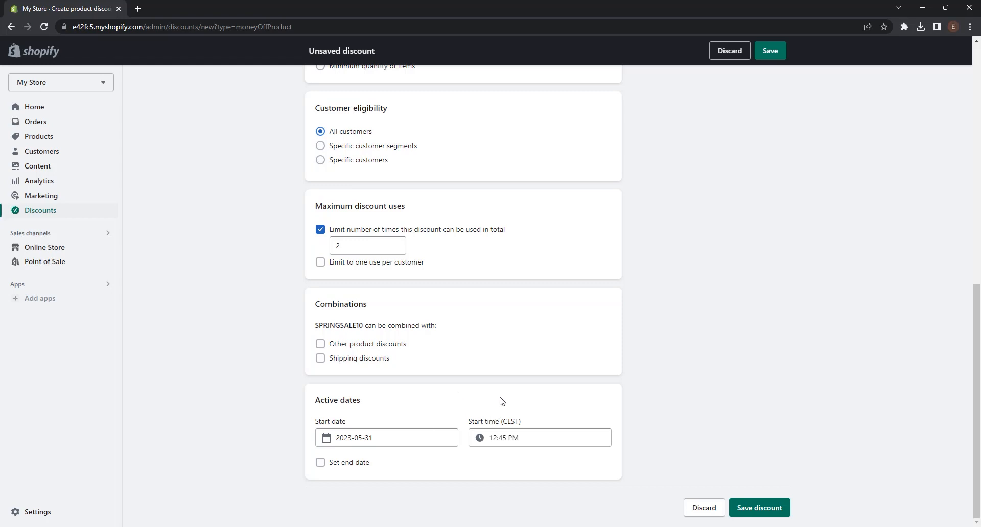
# Set the discount's active dates to start on 2023-06-01 at 8:00 AM
pyautogui.click(416, 437)
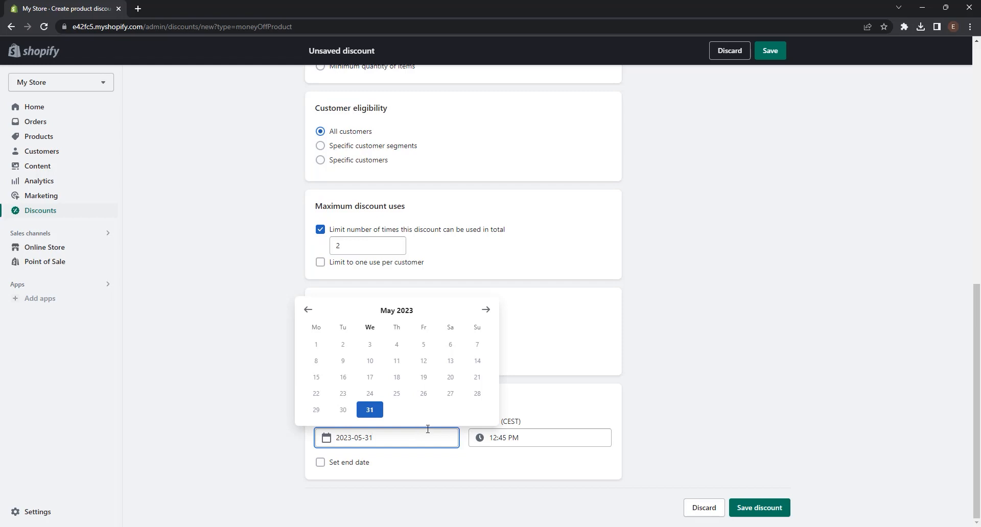
pyautogui.click(486, 310)
pyautogui.click(397, 344)
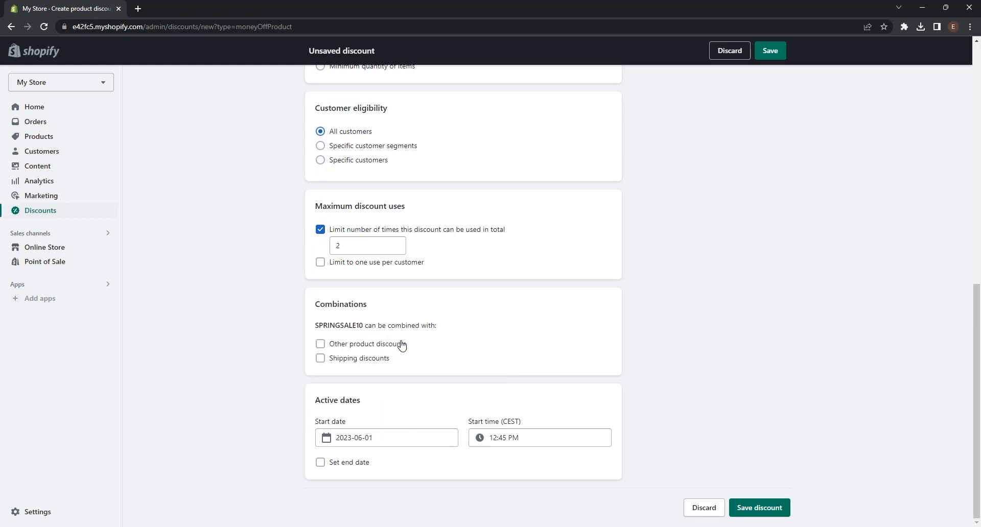
pyautogui.click(503, 438)
pyautogui.scroll(-3, 532, 296)
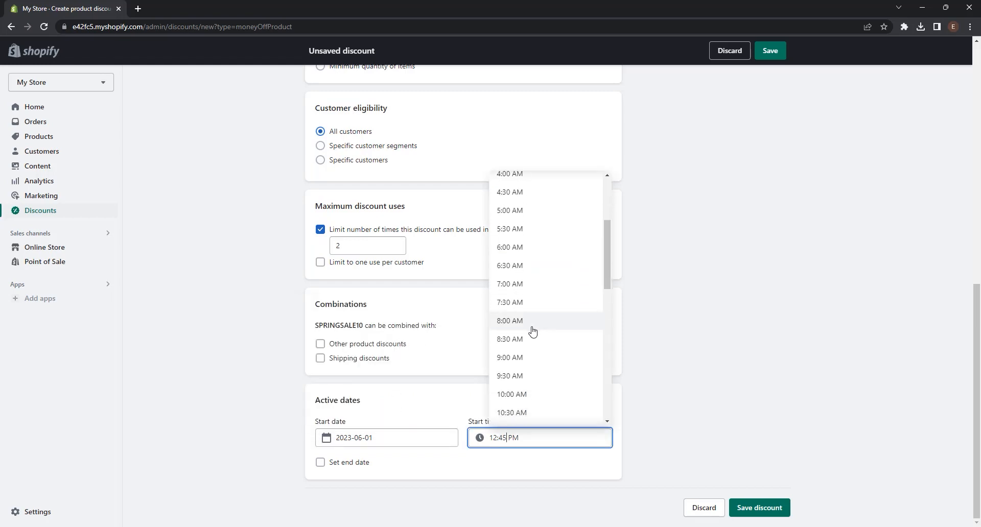
pyautogui.click(532, 329)
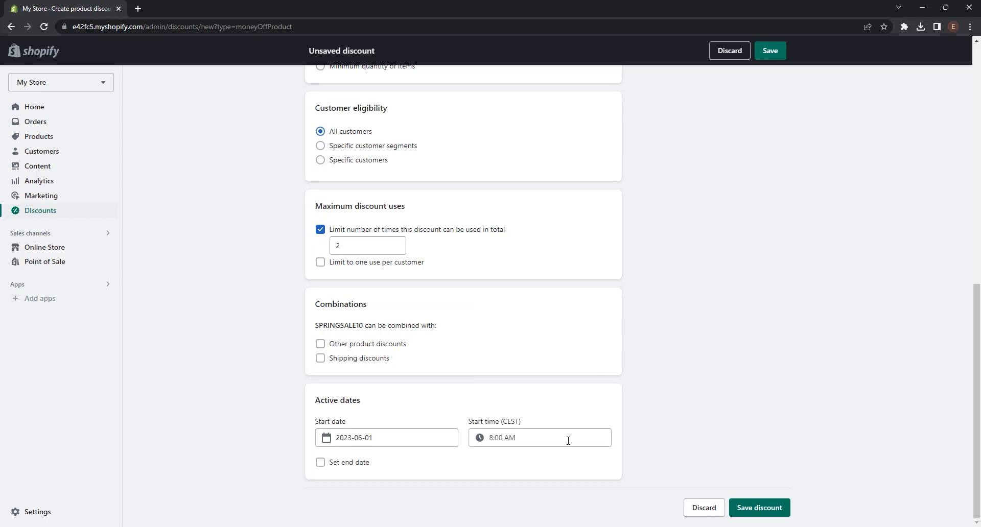
# Enable an end date for the discount and set it to 2023-06-08 at 8:00 PM
pyautogui.click(361, 470)
pyautogui.scroll(-1, 383, 440)
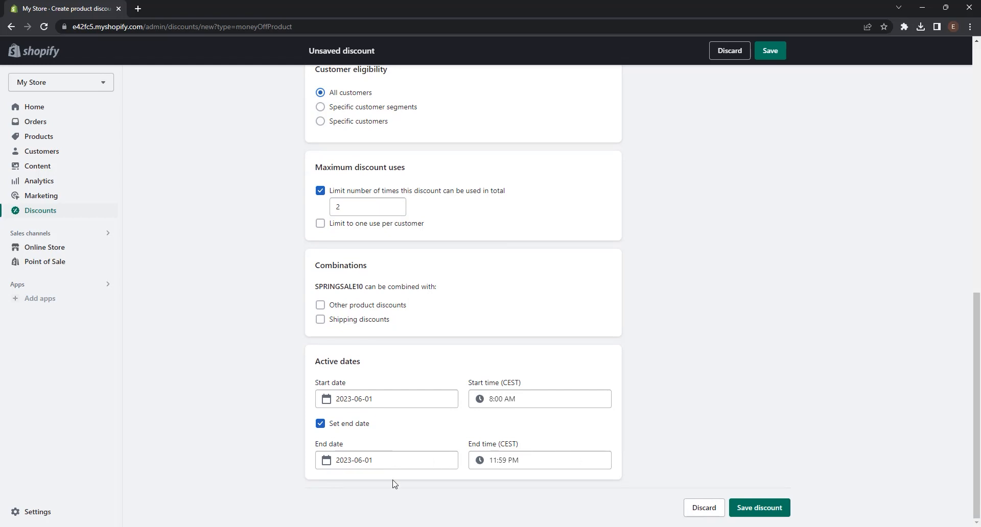
pyautogui.click(391, 463)
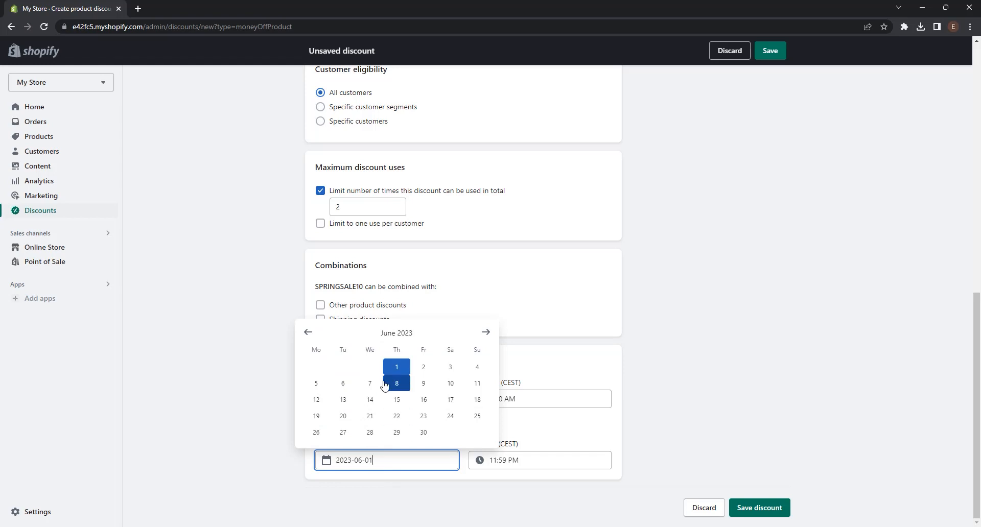
pyautogui.click(391, 386)
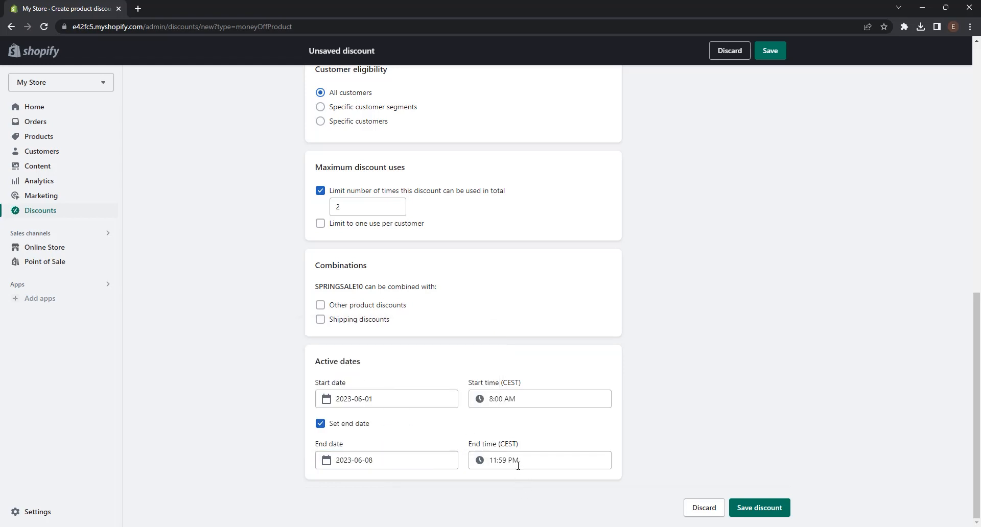
pyautogui.click(517, 463)
pyautogui.scroll(-10, 520, 391)
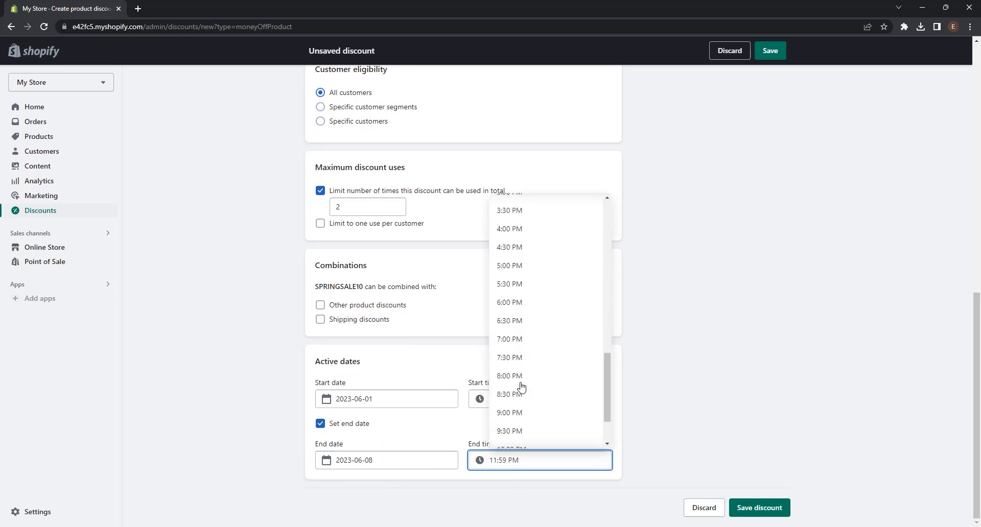
pyautogui.click(519, 388)
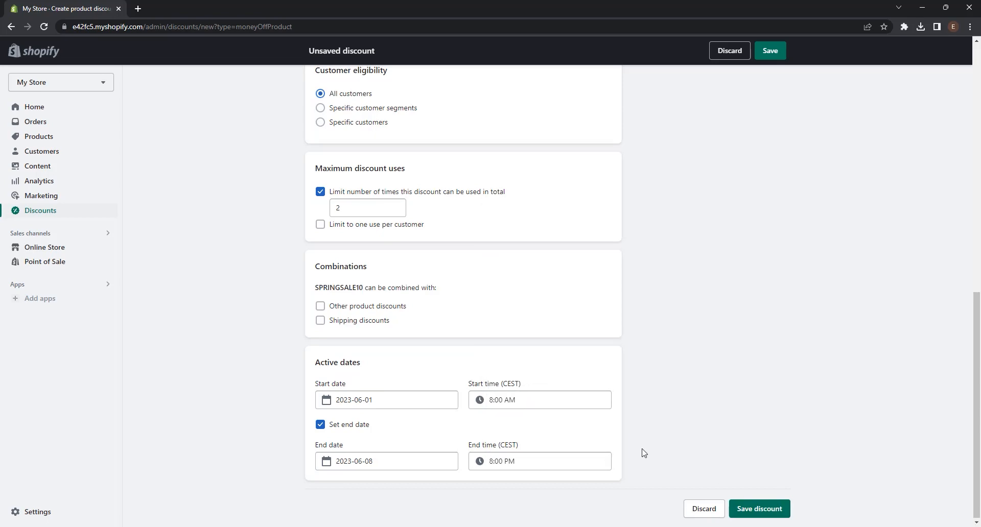
# Review the SPRINGSALE10 discount's summary and settings, and save the discount
pyautogui.scroll(10, 642, 453)
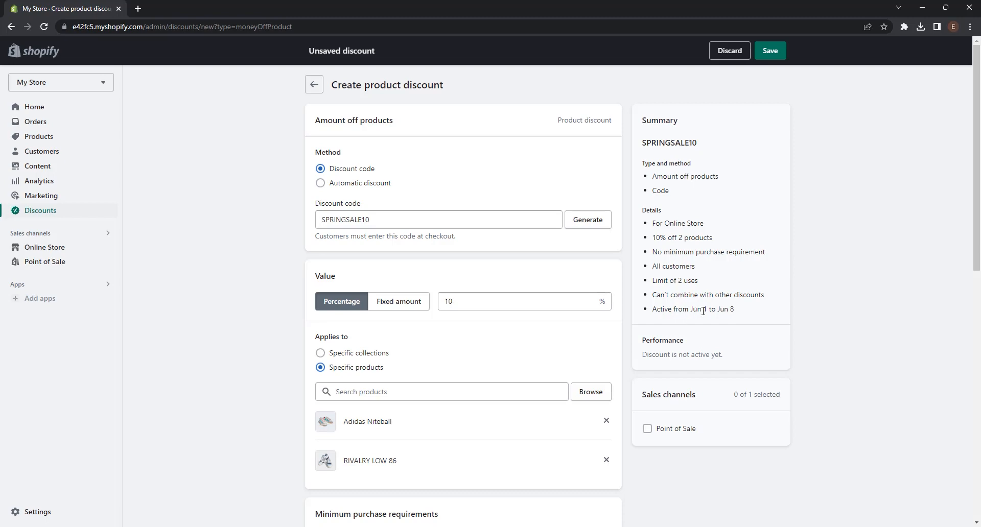
pyautogui.scroll(-2, 760, 315)
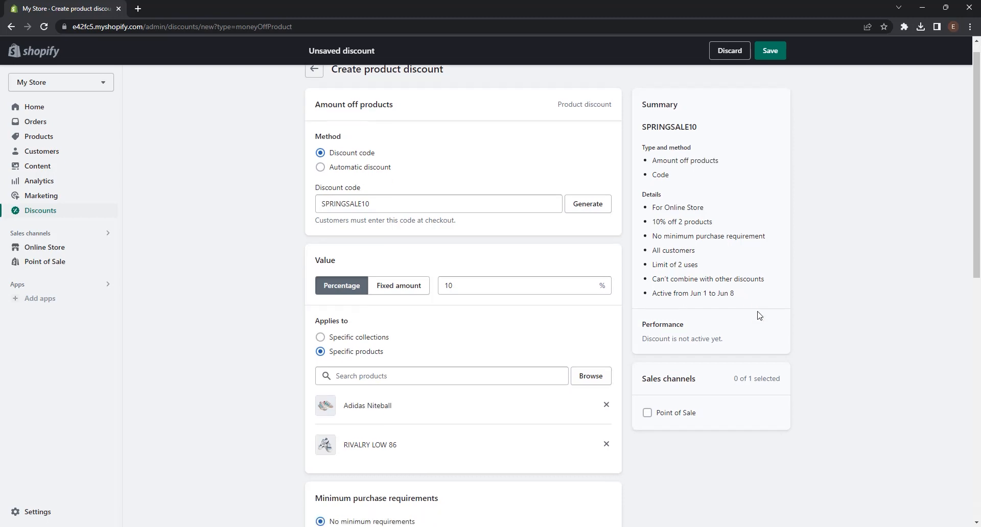
pyautogui.scroll(-3, 758, 313)
pyautogui.scroll(5, 758, 313)
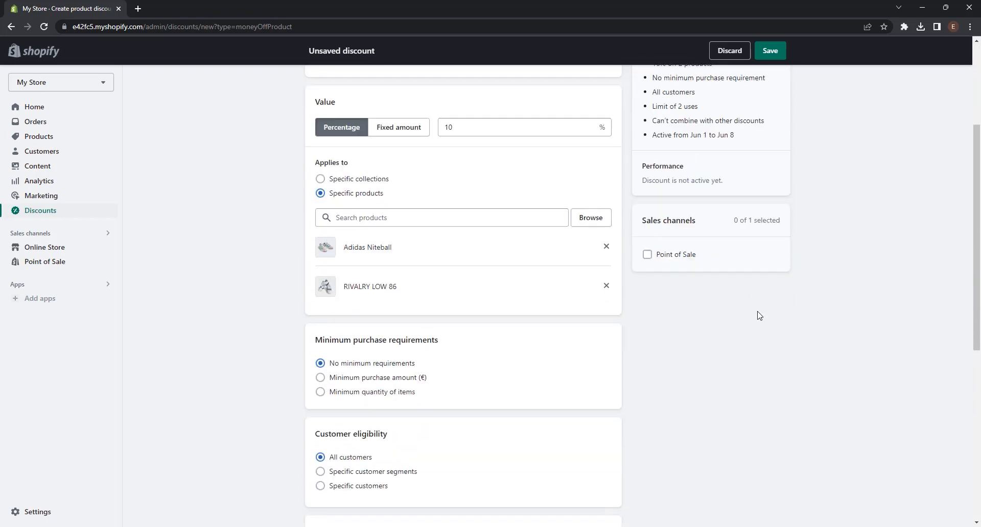
pyautogui.click(770, 51)
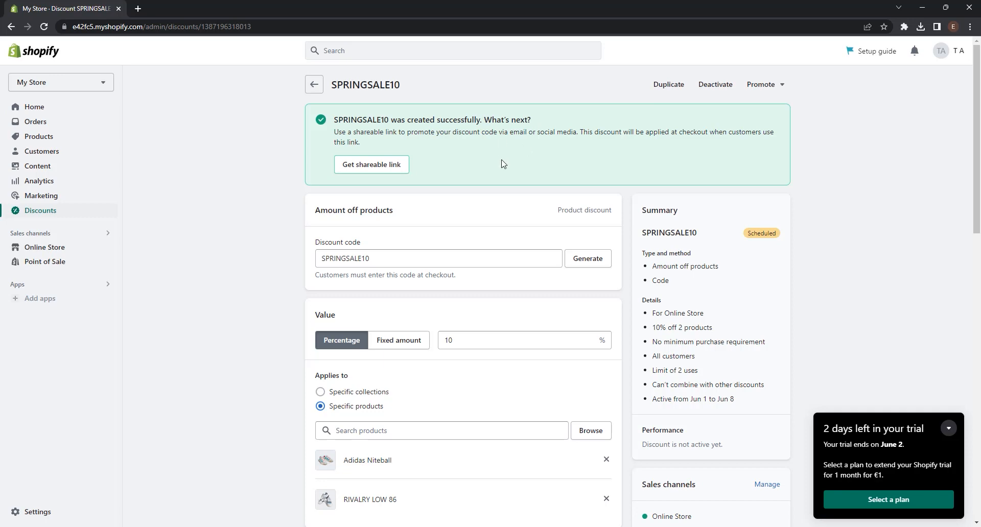
# Return to the discounts list, start a new Amount off order discount and look over its form
pyautogui.click(51, 217)
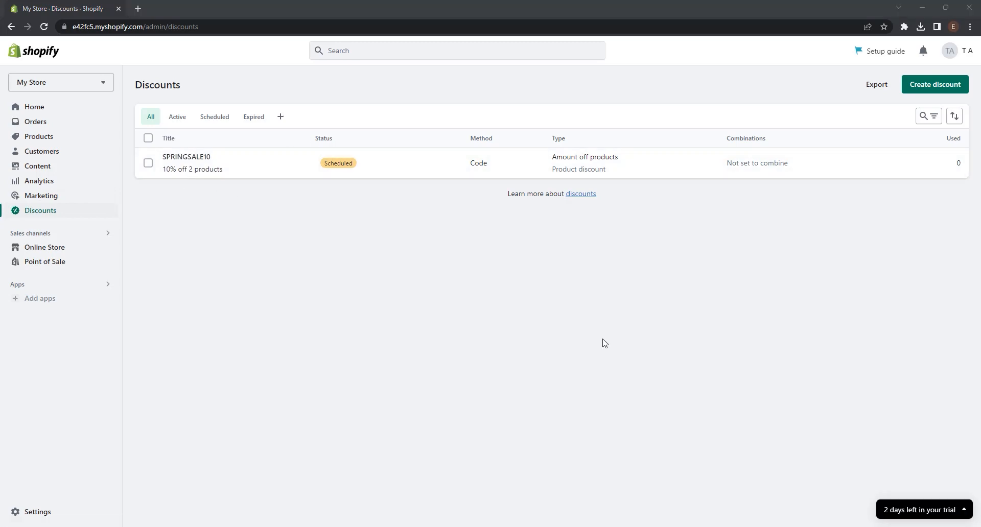
pyautogui.click(928, 91)
pyautogui.click(929, 92)
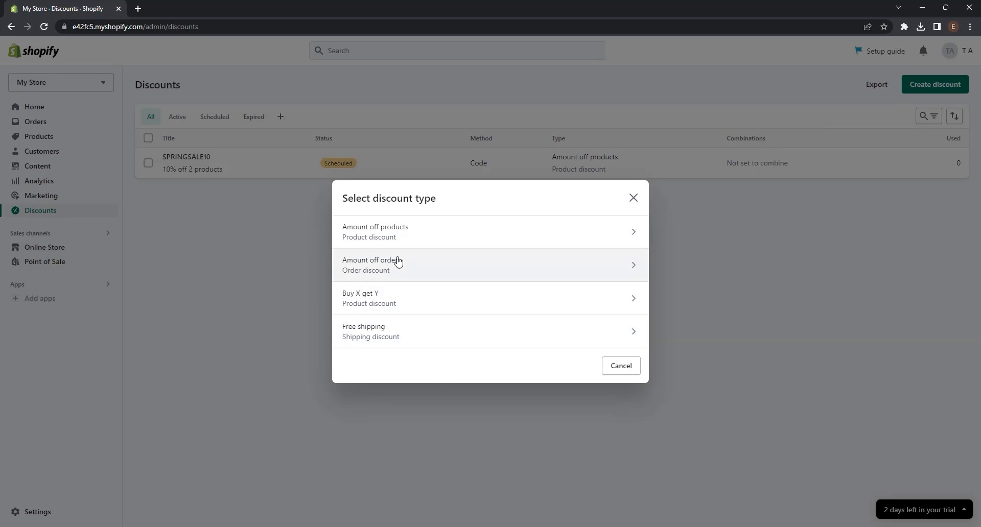
pyautogui.click(436, 275)
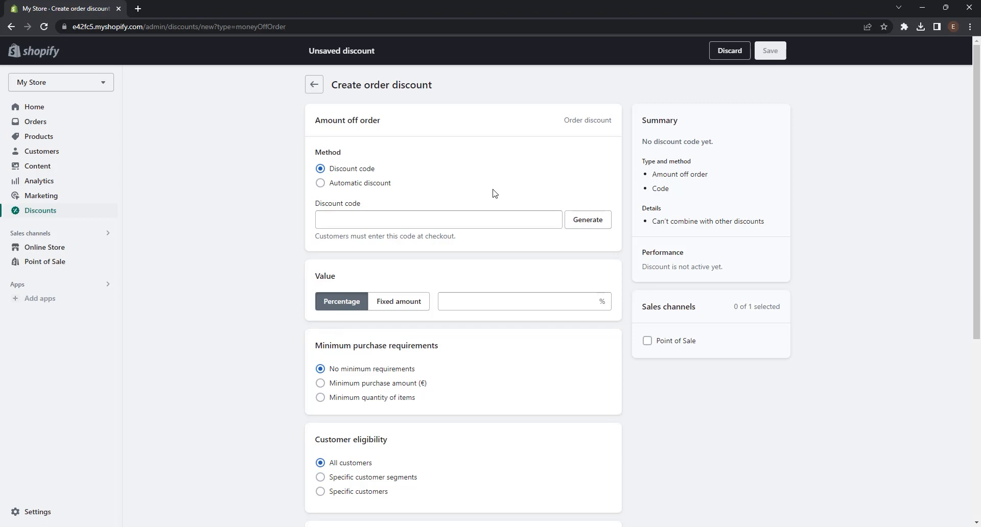
pyautogui.scroll(-6, 494, 193)
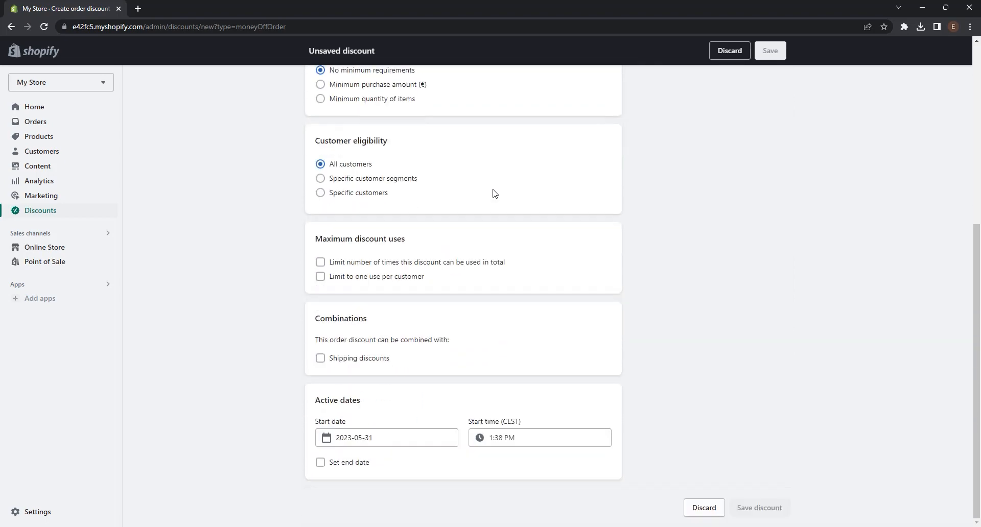
pyautogui.scroll(6, 494, 193)
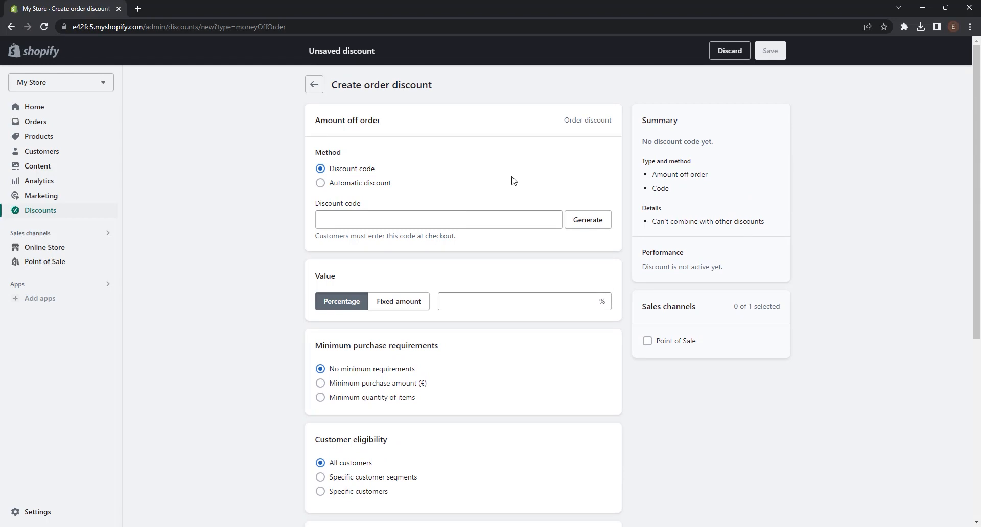
# Enter OFF15 as the order discount's code and set its percentage value to 15%
pyautogui.click(479, 220)
pyautogui.write('O')
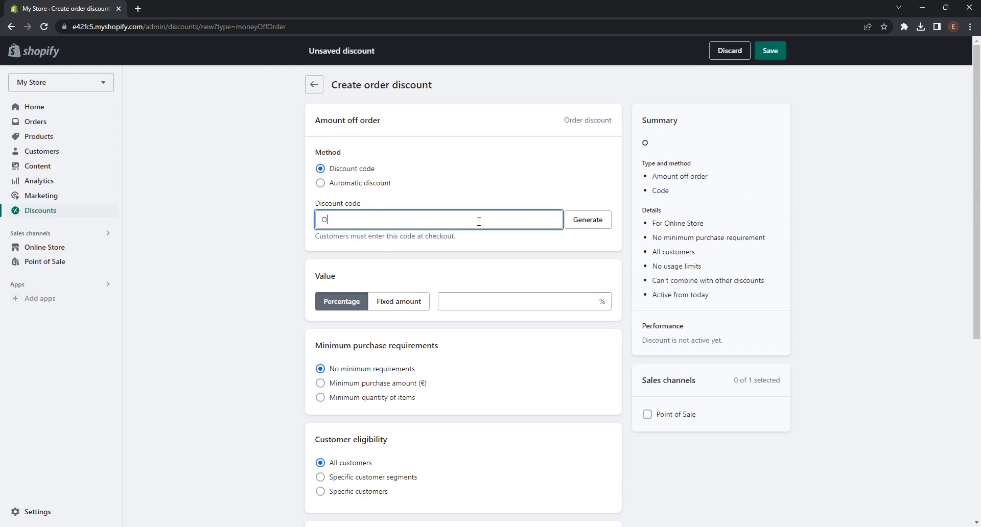
pyautogui.write('FF15')
pyautogui.click(419, 282)
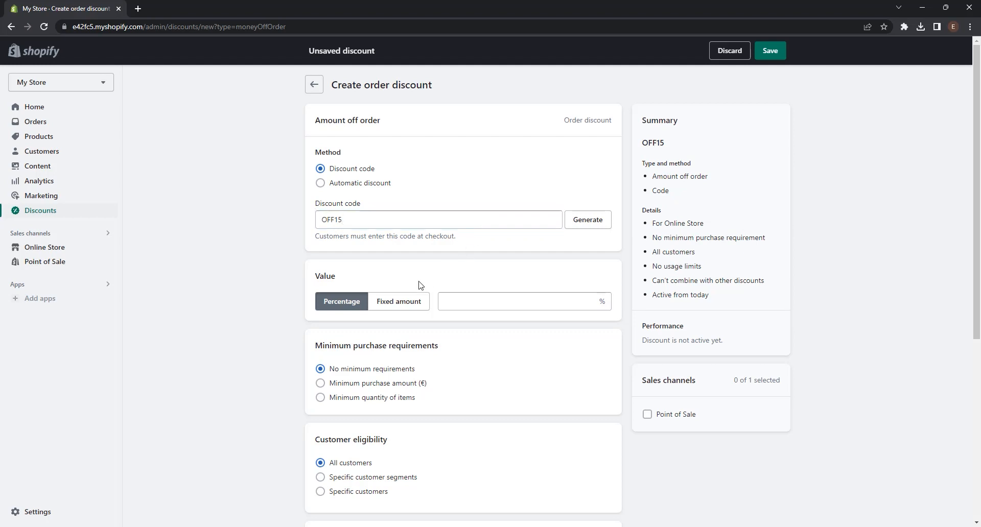
pyautogui.click(465, 303)
pyautogui.write('15')
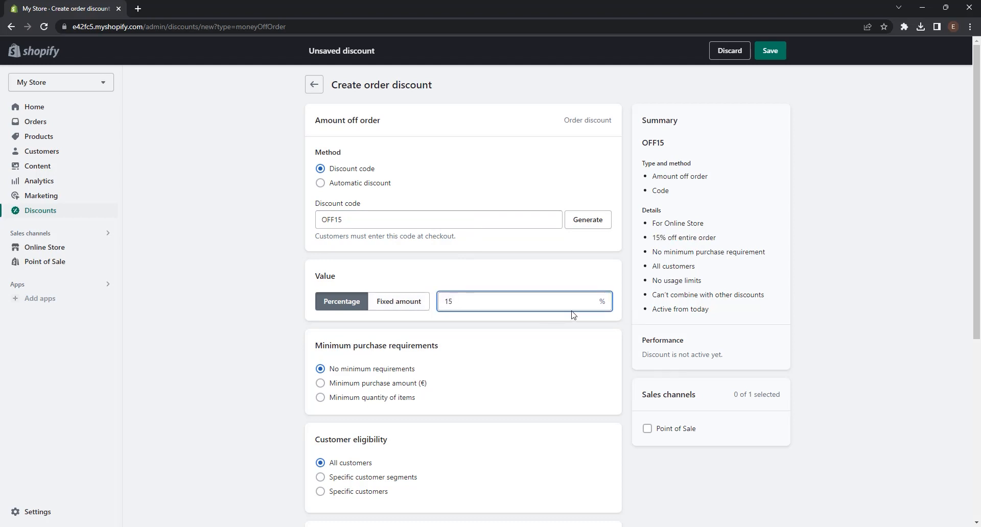
# Restrict customer eligibility to the segment Abandoned checkouts in the last 30 days
pyautogui.scroll(-3, 562, 322)
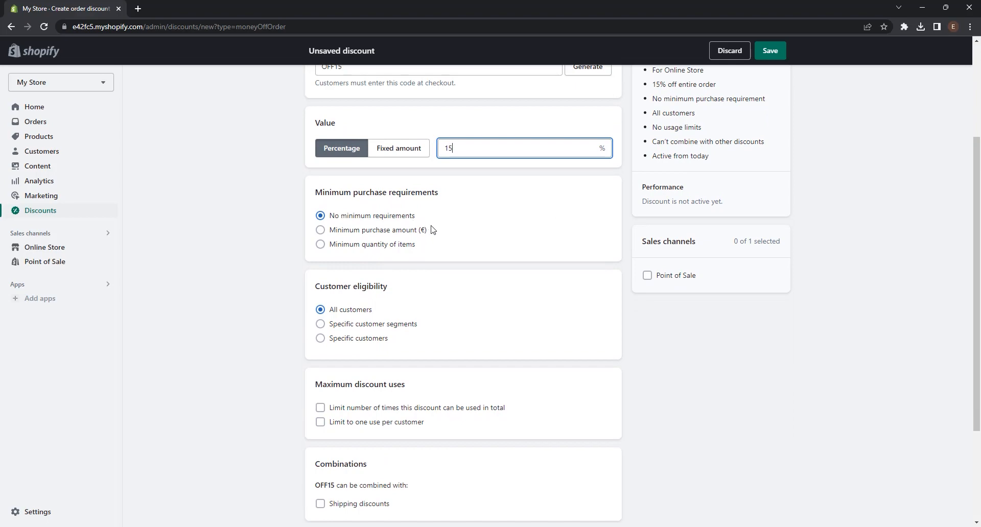
pyautogui.scroll(2, 424, 326)
pyautogui.scroll(-2, 423, 327)
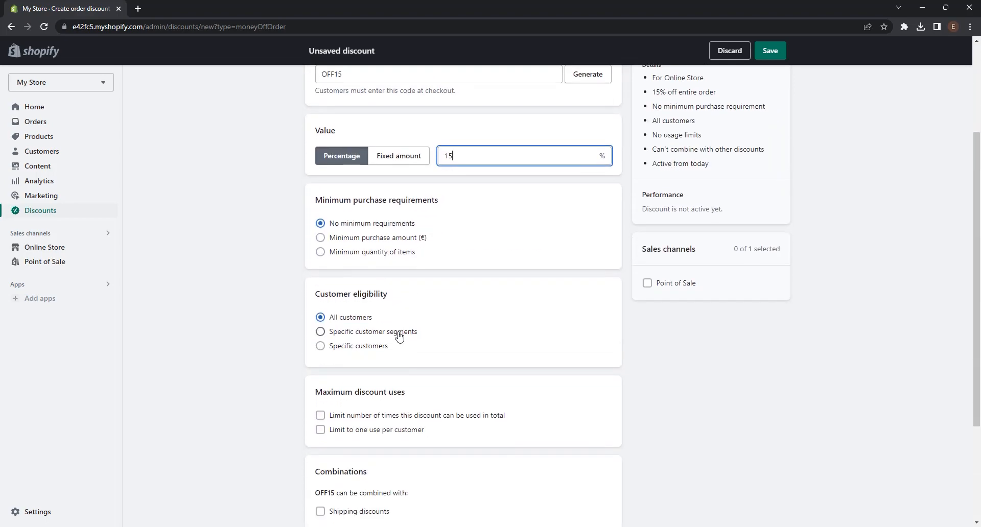
pyautogui.click(400, 335)
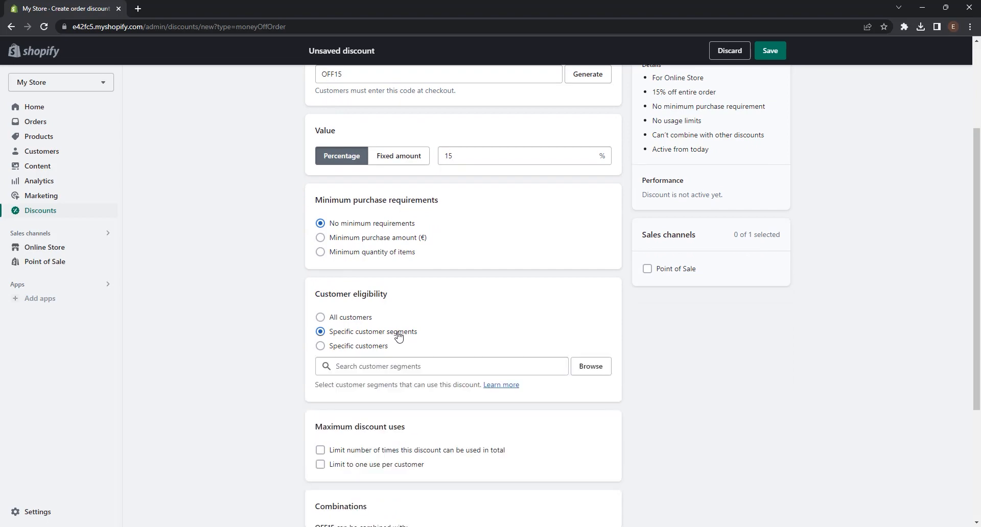
pyautogui.click(593, 371)
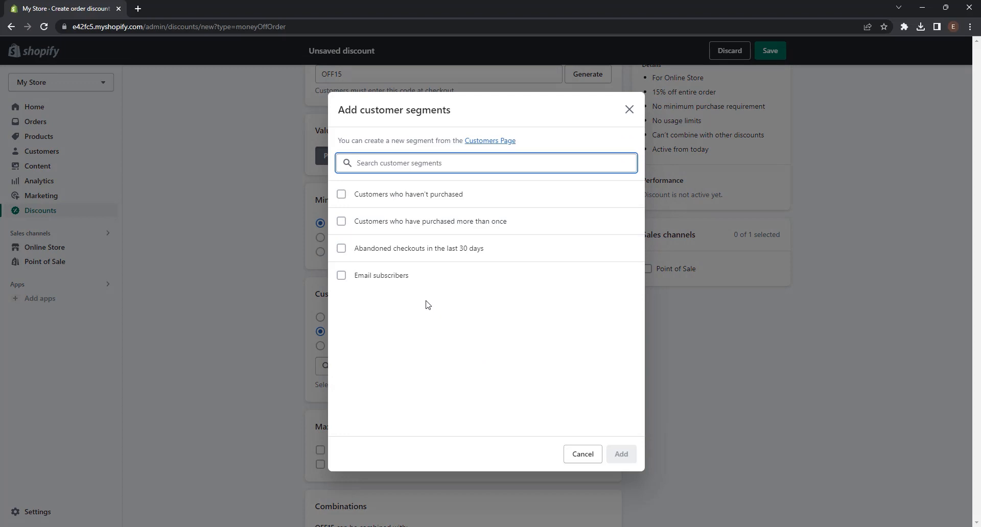
pyautogui.click(342, 249)
pyautogui.click(621, 455)
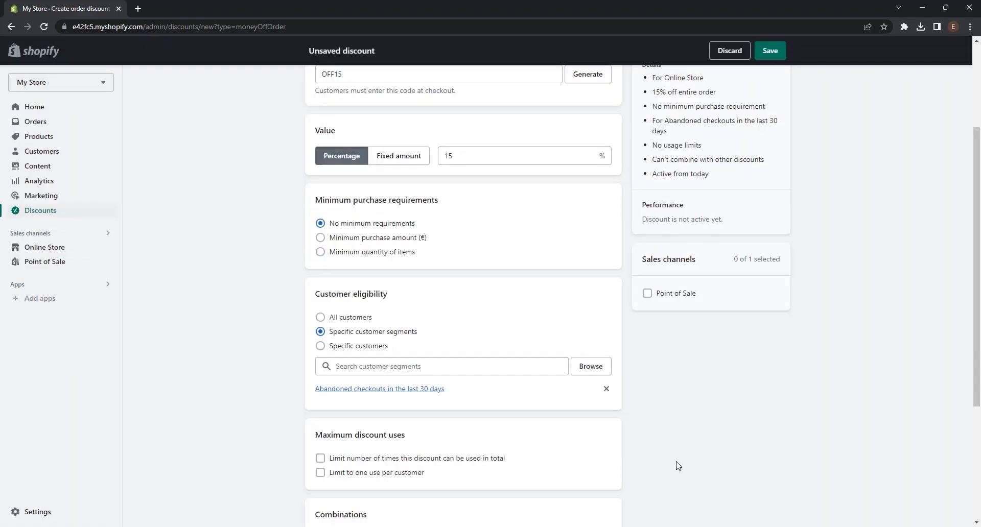
# Enable an end date for the OFF15 discount and set it to 2023-06-05
pyautogui.scroll(-4, 591, 431)
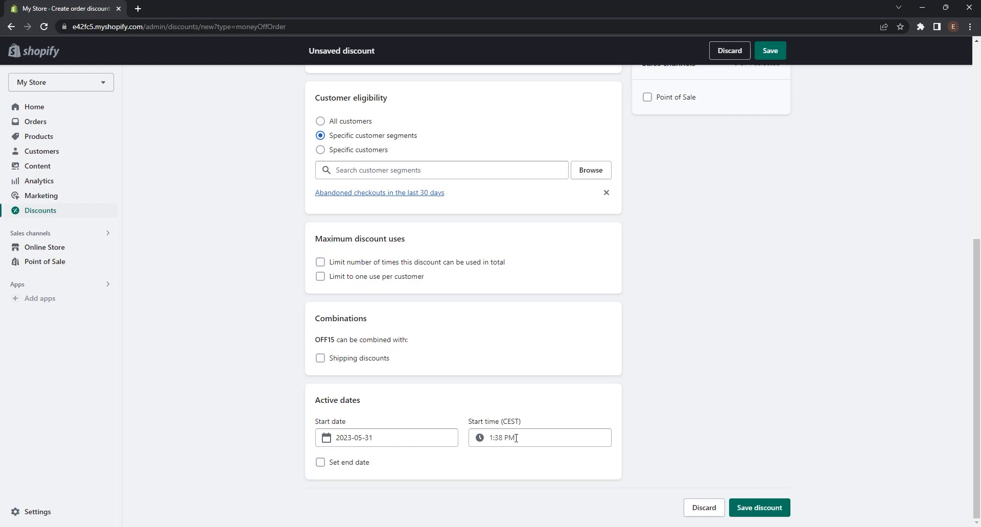
pyautogui.click(347, 463)
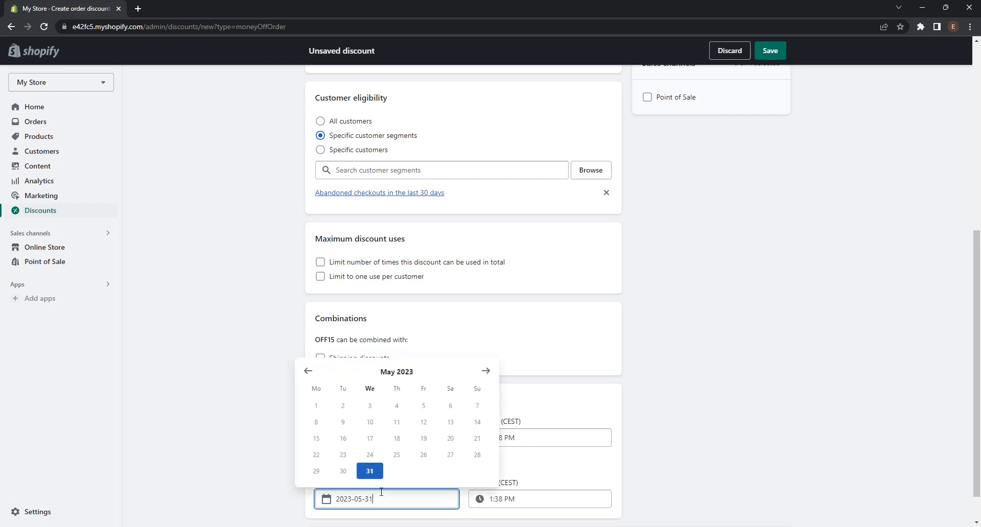
pyautogui.click(442, 499)
pyautogui.click(487, 371)
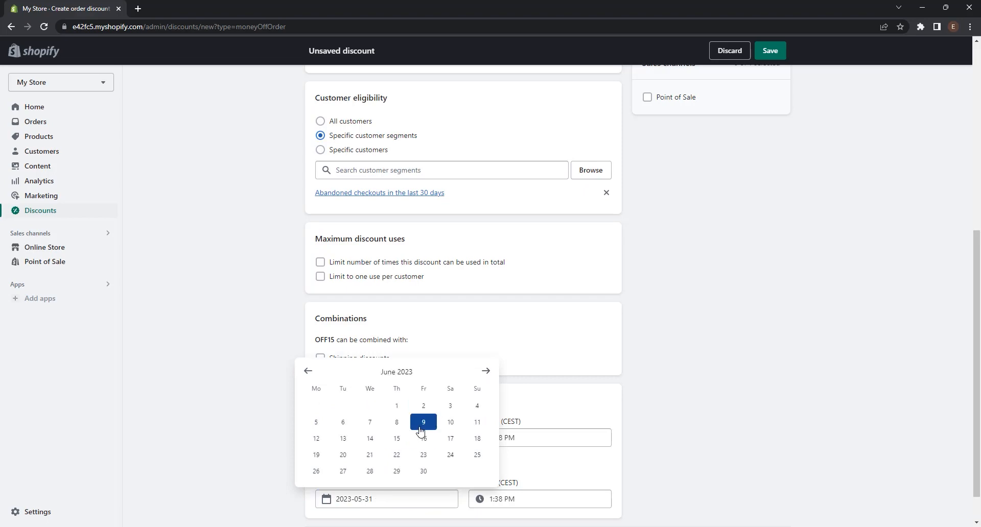
pyautogui.click(315, 422)
pyautogui.scroll(-1, 705, 500)
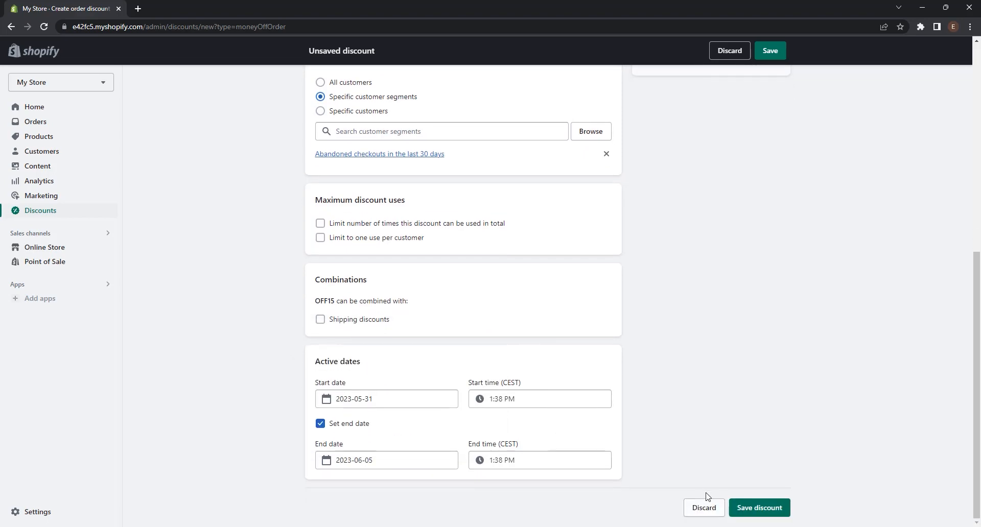
# Review the OFF15 discount's summary and settings, and save the discount
pyautogui.scroll(8, 677, 420)
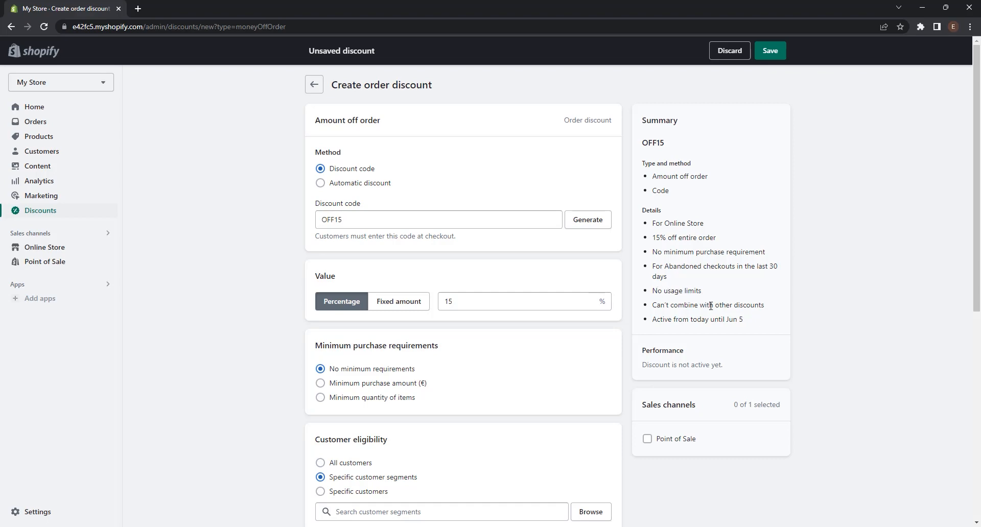
pyautogui.scroll(-5, 734, 317)
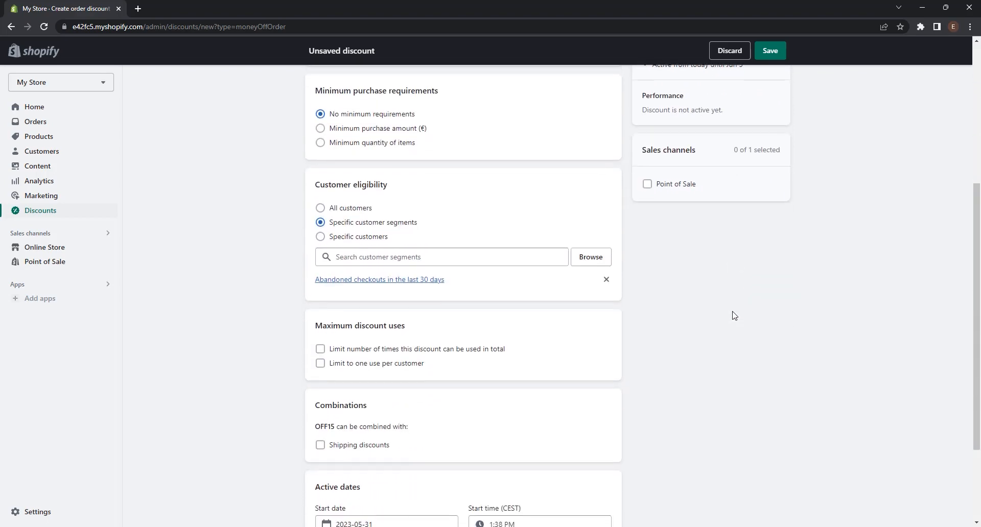
pyautogui.scroll(5, 733, 306)
pyautogui.click(769, 51)
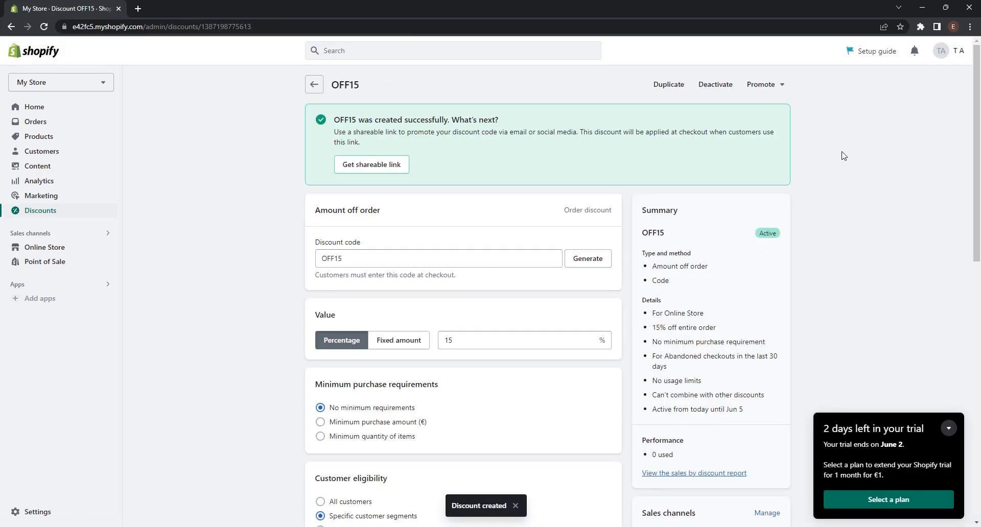
# Start a new Buy X get Y product discount and enter FREESTUFF as its discount code
pyautogui.click(60, 212)
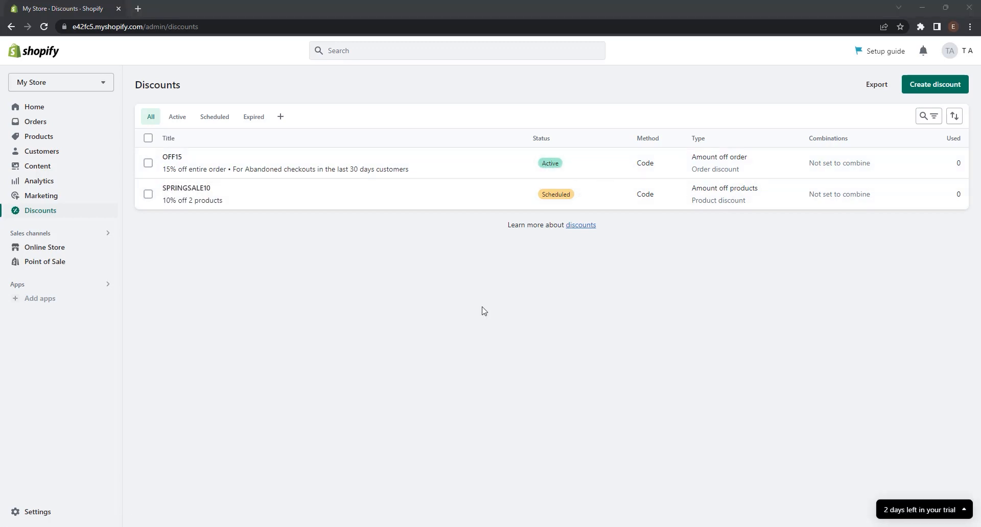
pyautogui.click(927, 87)
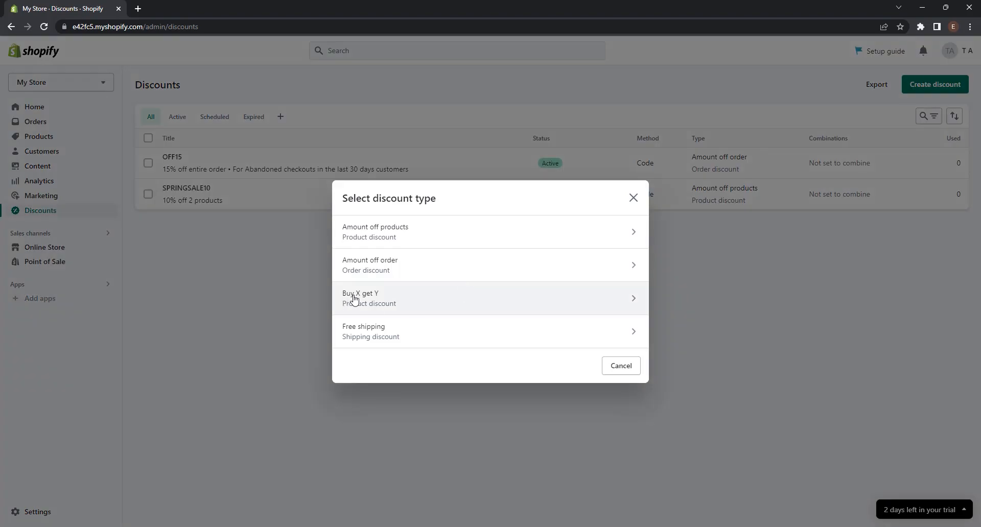
pyautogui.click(396, 303)
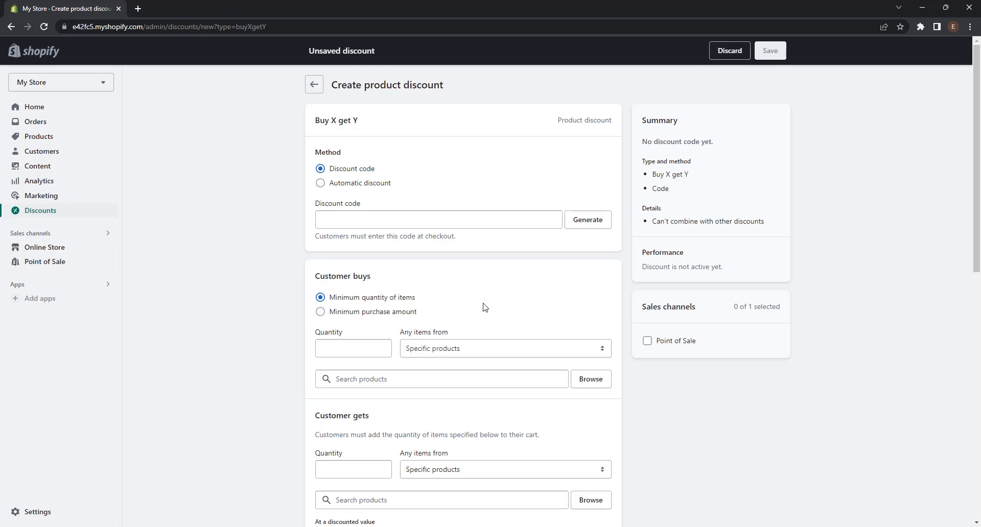
pyautogui.click(391, 220)
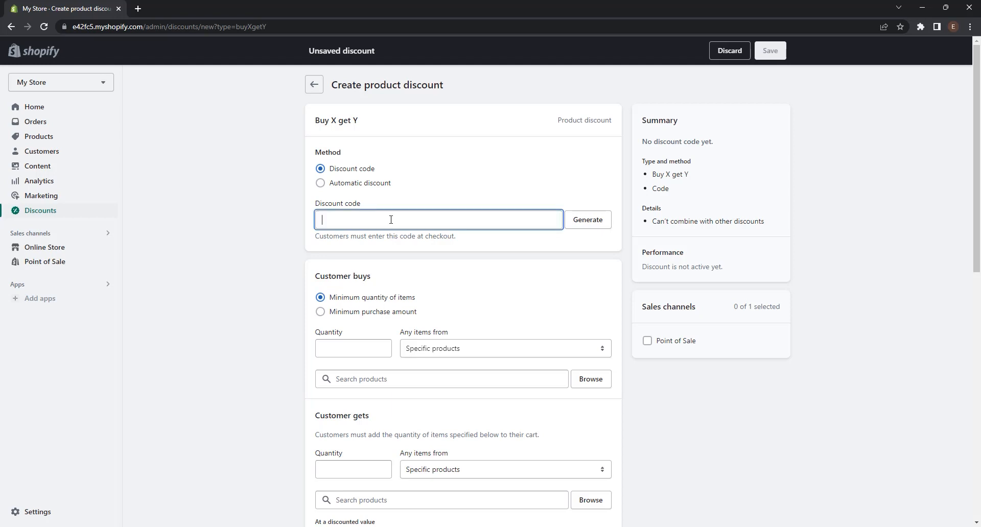
pyautogui.write('FREEST')
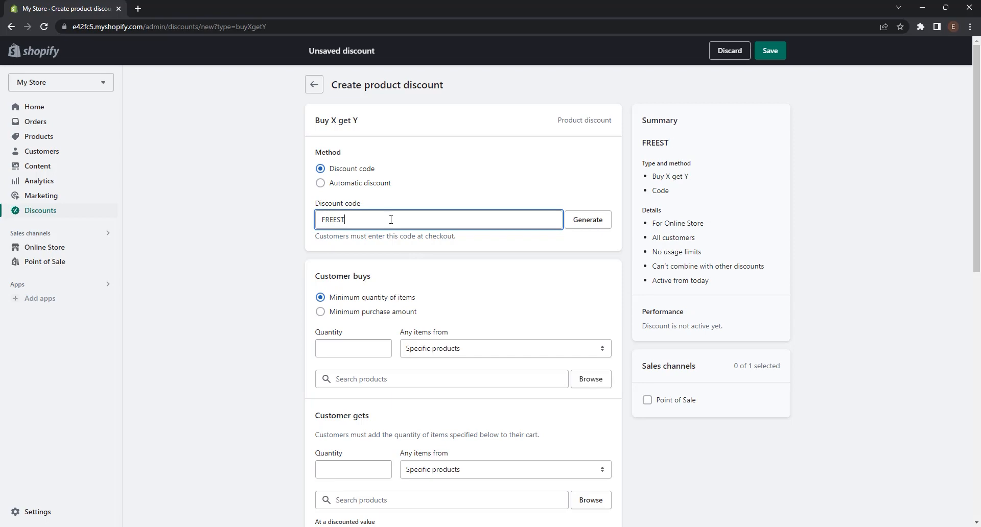
pyautogui.write('UFF')
pyautogui.click(374, 252)
# Require customers to buy a minimum quantity of 2 from specific products, adding Adidas Niteball as the qualifying product
pyautogui.scroll(-2, 324, 176)
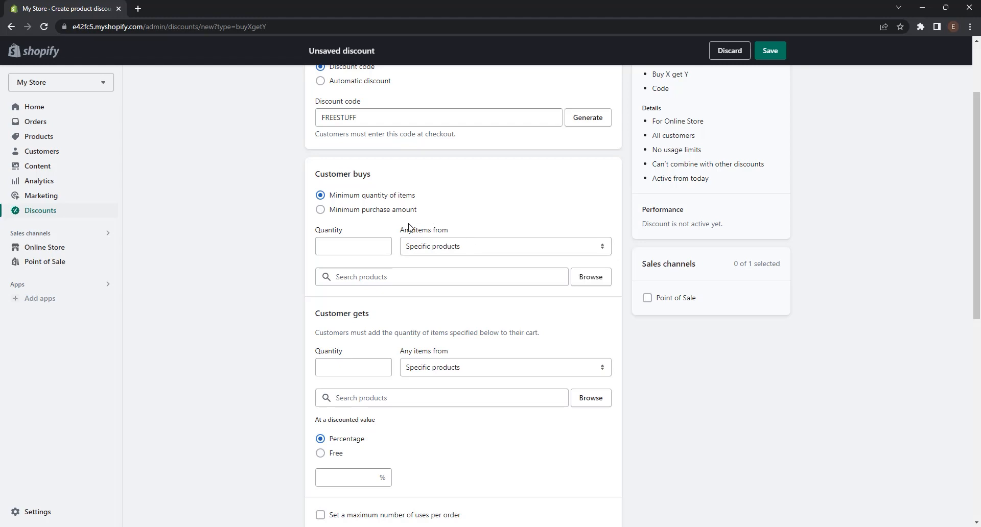
pyautogui.click(369, 246)
pyautogui.click(441, 248)
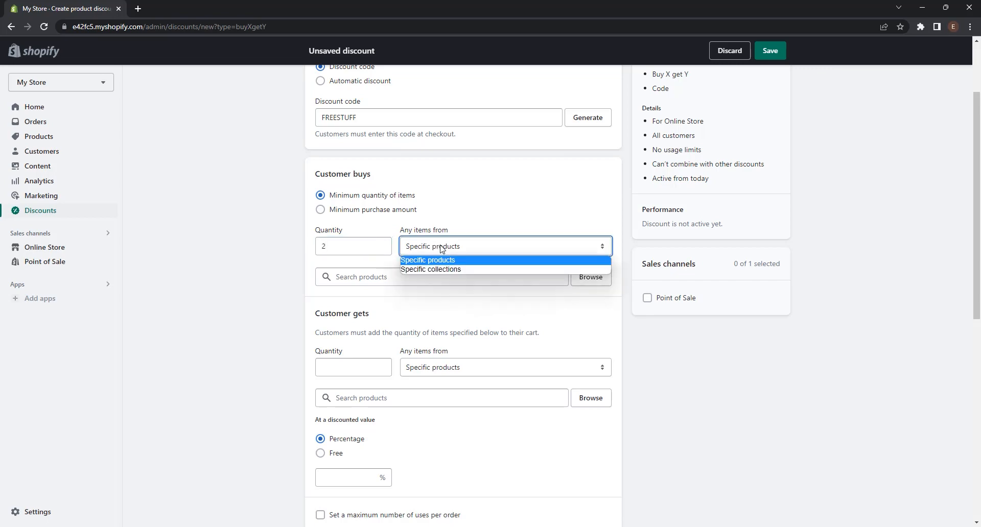
pyautogui.click(443, 249)
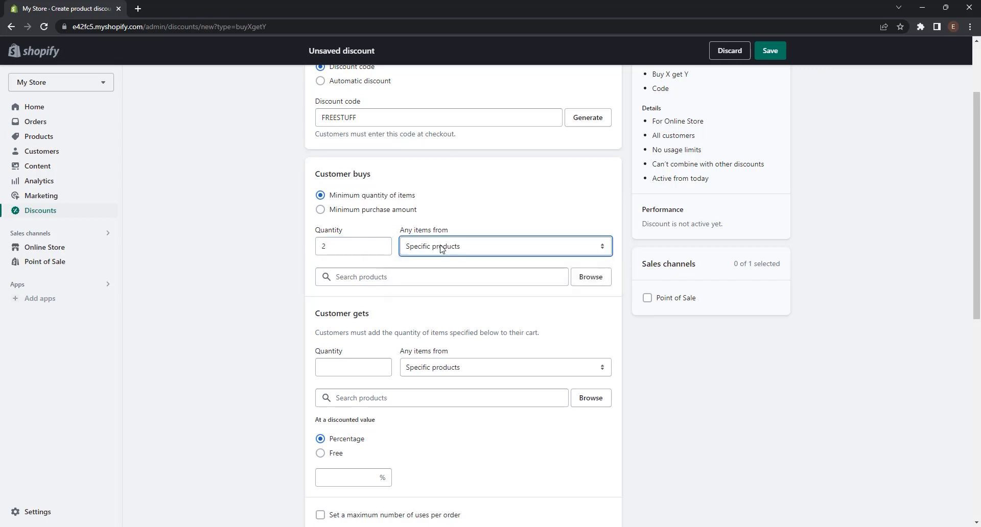
pyautogui.click(597, 279)
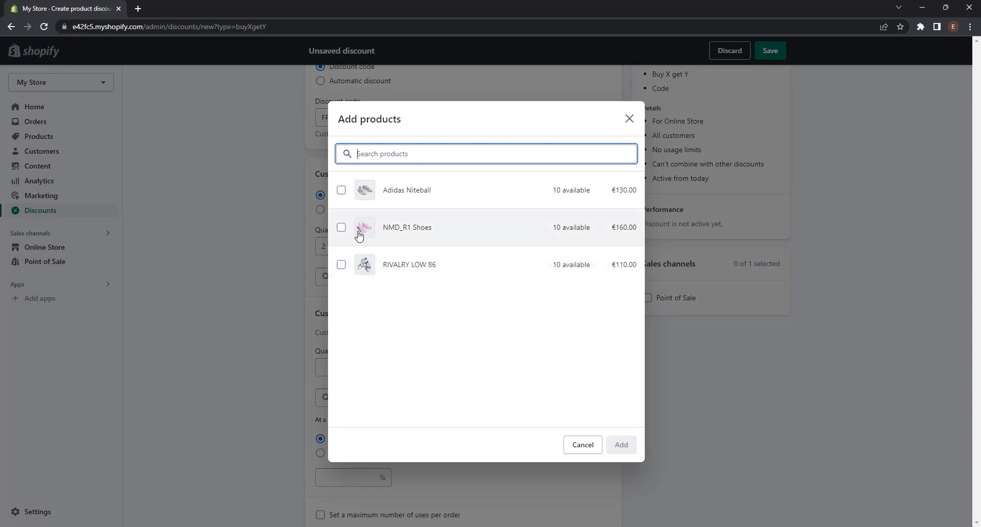
pyautogui.click(341, 191)
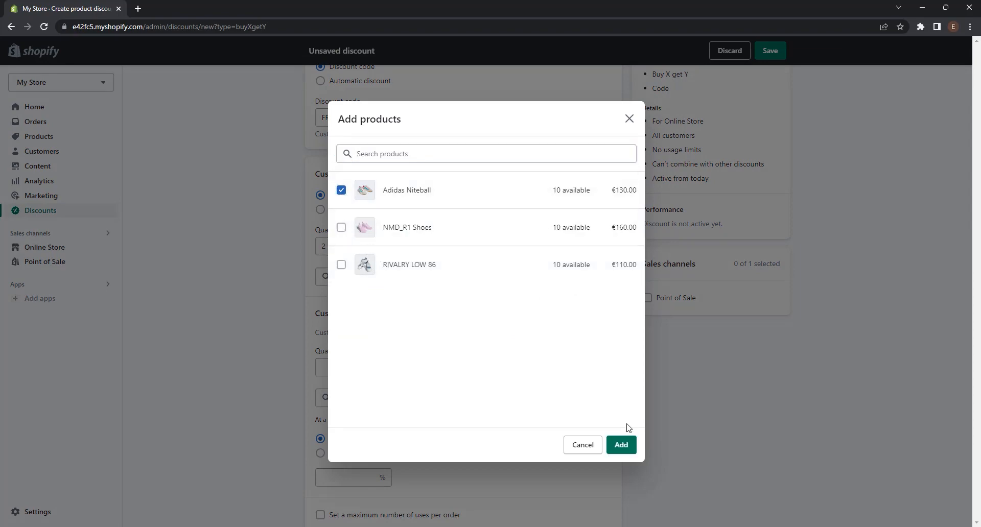
pyautogui.click(623, 444)
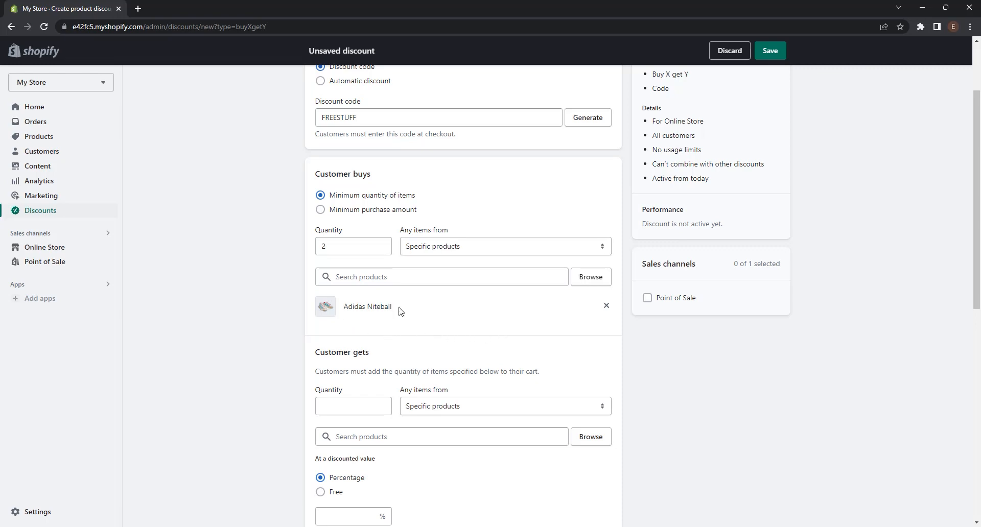
# Set the customer-gets reward to quantity 1 of NMD_R1 Shoes and make it free
pyautogui.scroll(-2, 421, 312)
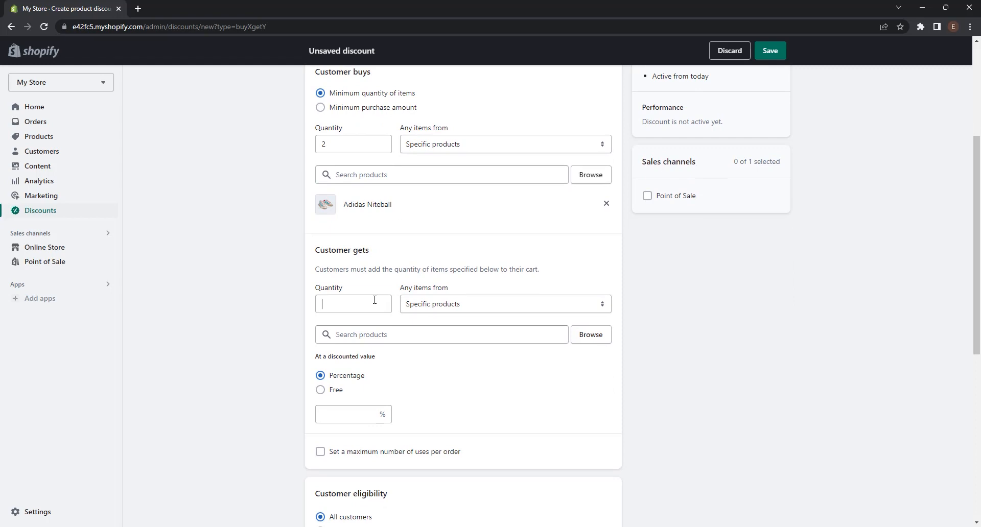
pyautogui.click(375, 300)
pyautogui.write('1')
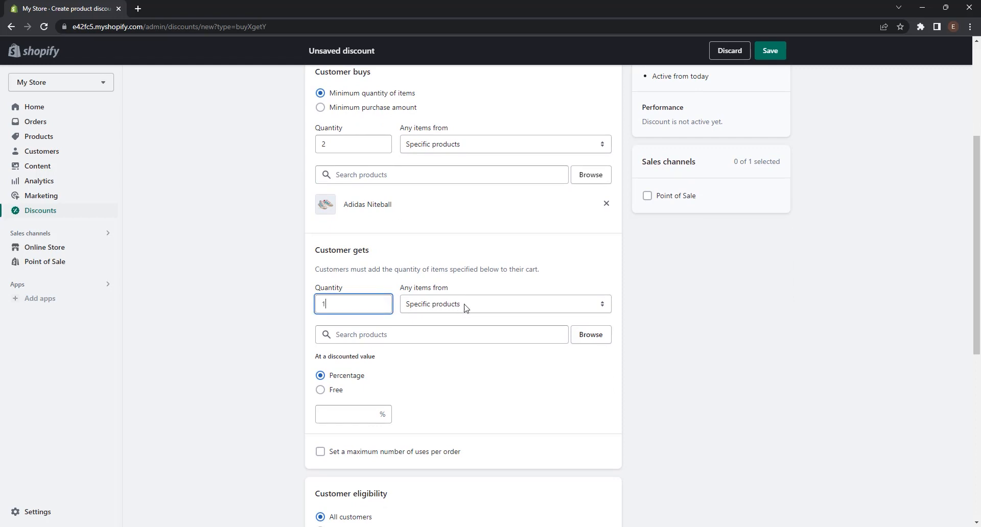
pyautogui.click(581, 337)
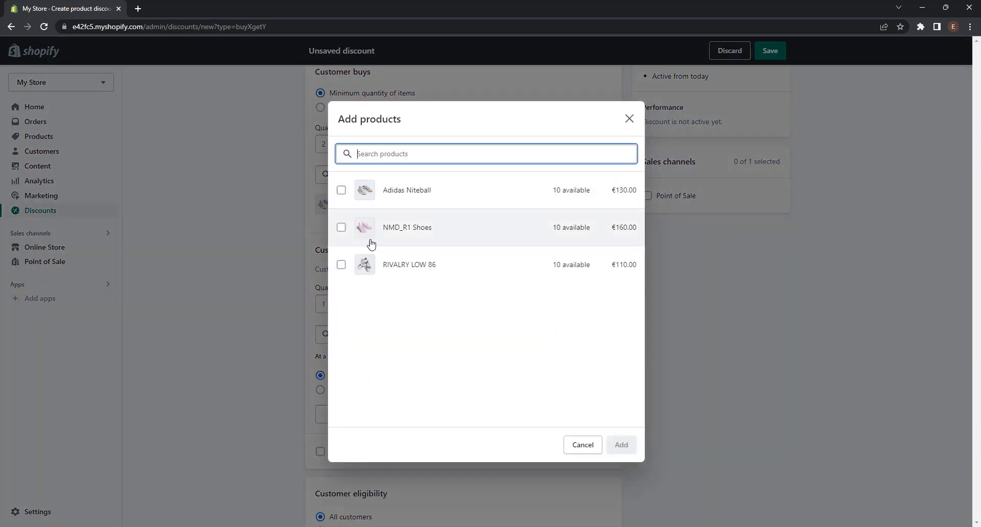
pyautogui.click(342, 228)
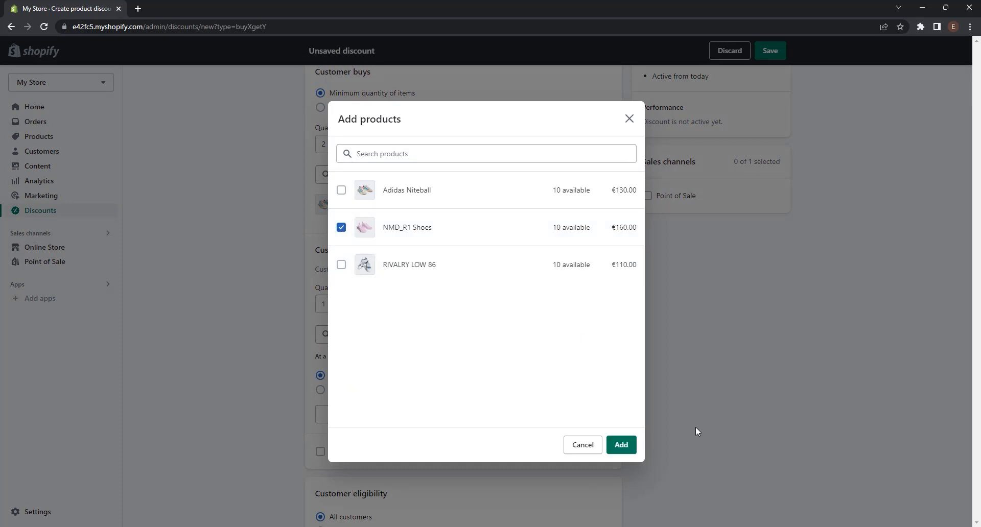
pyautogui.click(621, 445)
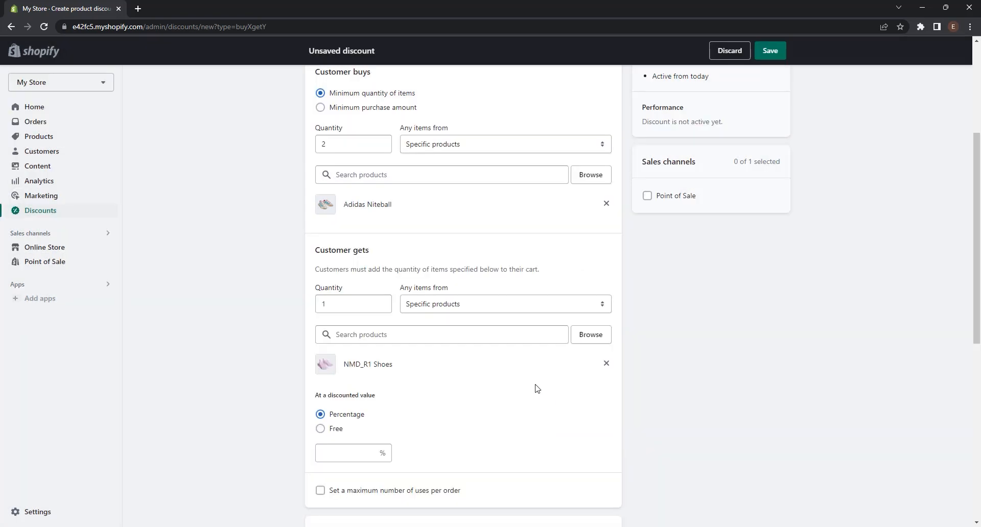
pyautogui.scroll(-2, 534, 389)
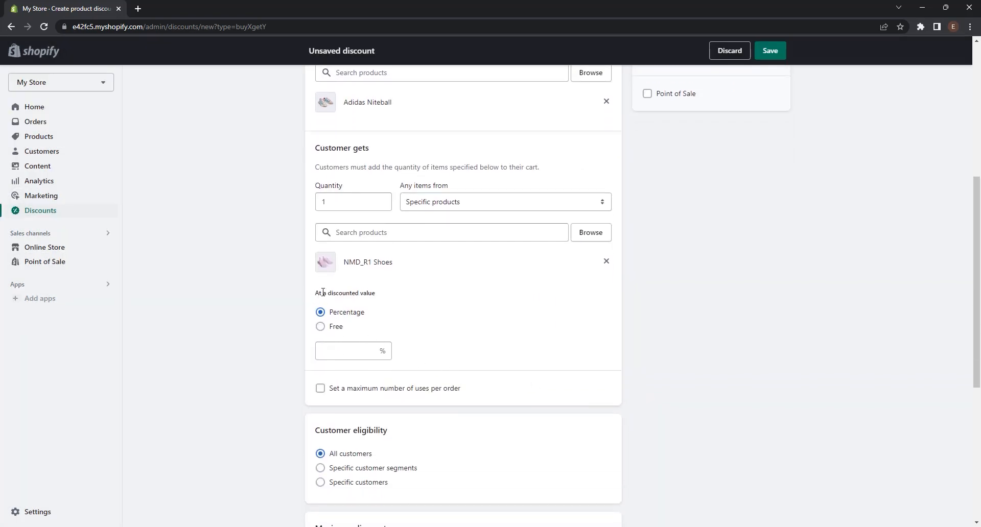
pyautogui.click(321, 327)
pyautogui.scroll(2, 480, 328)
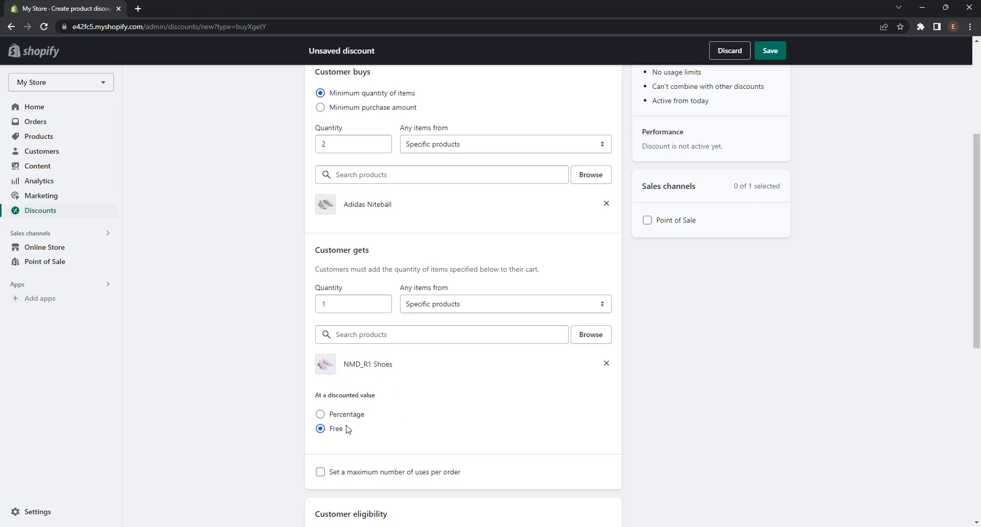
# Enable a maximum number of uses per order for the discount and set it to 1
pyautogui.scroll(-2, 386, 424)
pyautogui.scroll(-1, 385, 425)
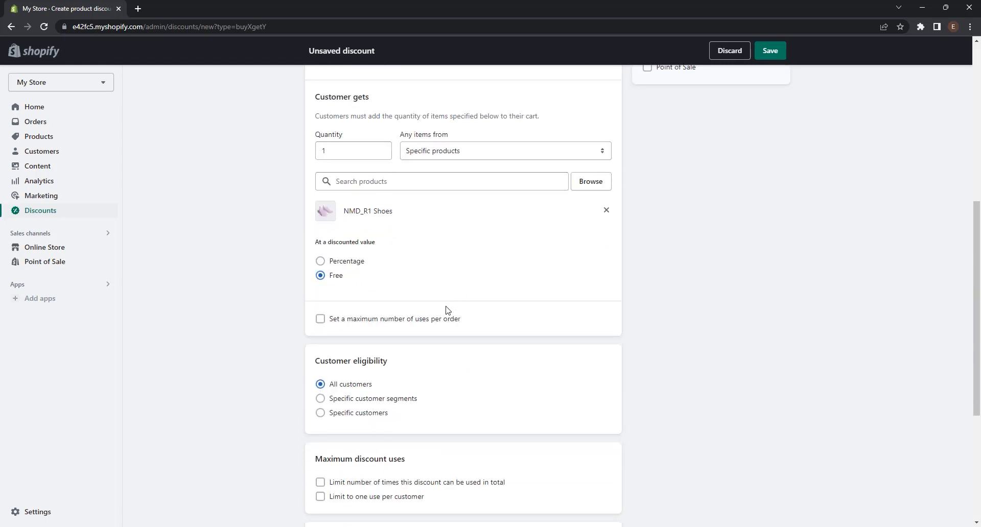
pyautogui.click(412, 325)
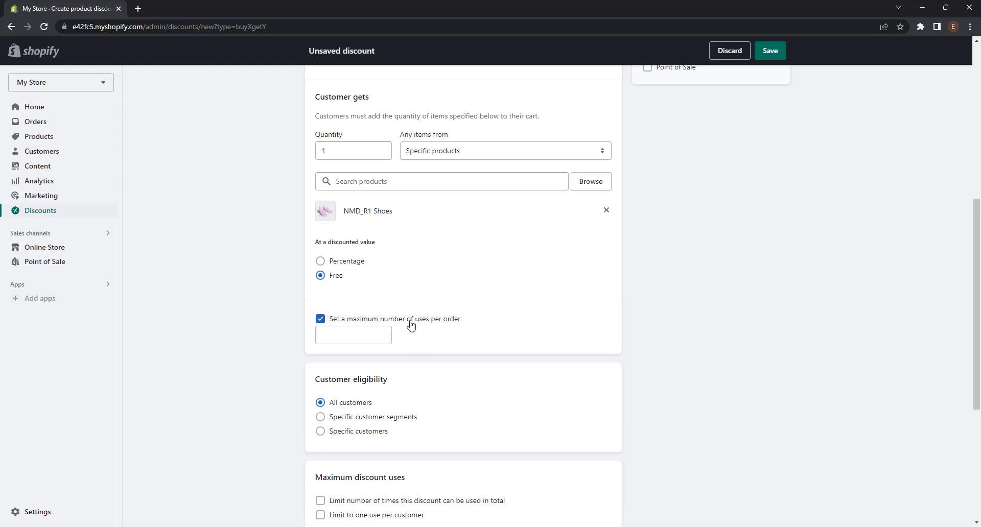
pyautogui.click(375, 331)
pyautogui.write('1')
pyautogui.click(476, 337)
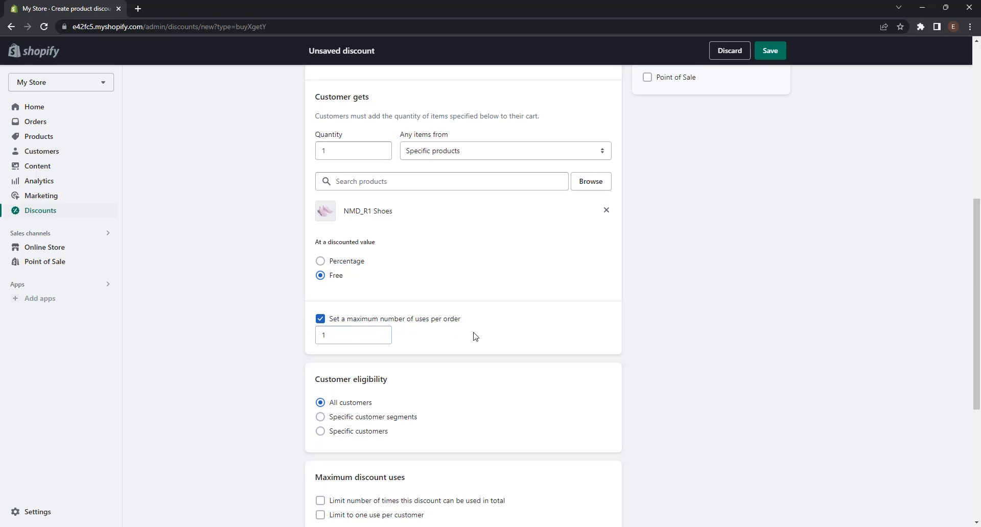
# Limit the FREESTUFF discount to one use per customer and save the discount
pyautogui.scroll(-2, 475, 337)
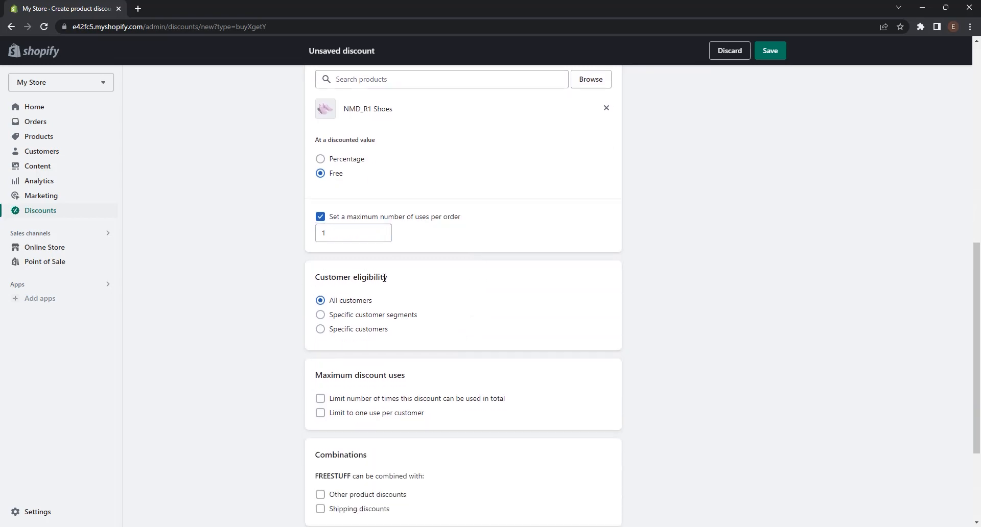
pyautogui.scroll(-3, 443, 309)
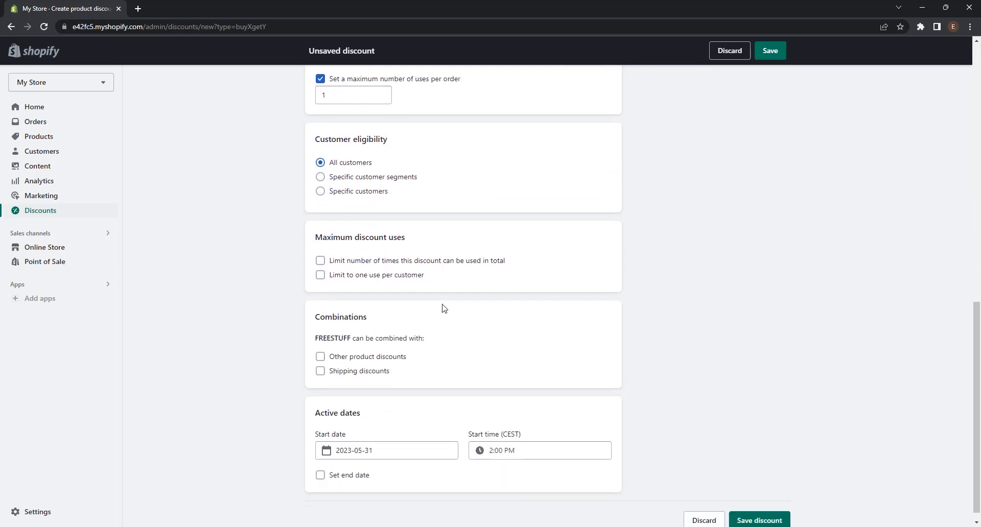
pyautogui.scroll(1, 443, 308)
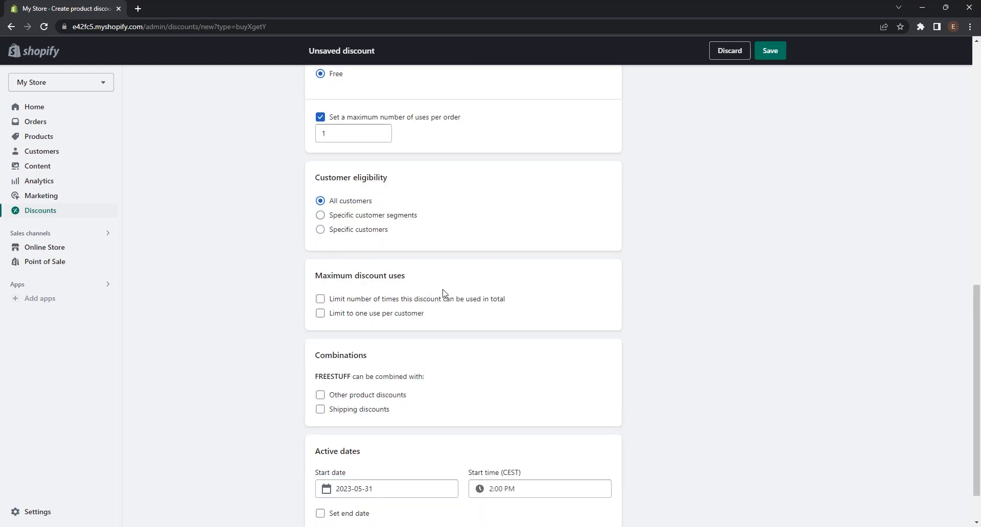
pyautogui.click(388, 319)
pyautogui.scroll(-1, 465, 332)
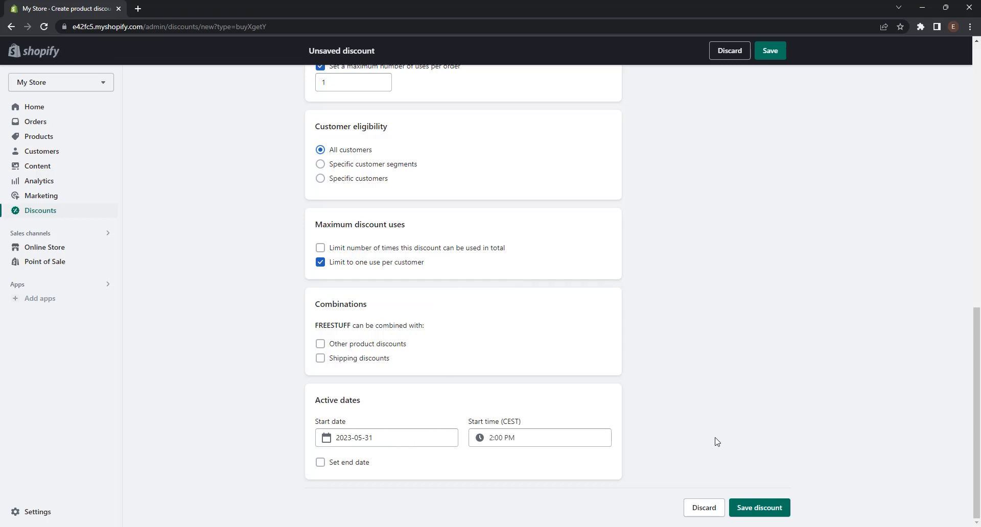
pyautogui.scroll(15, 717, 442)
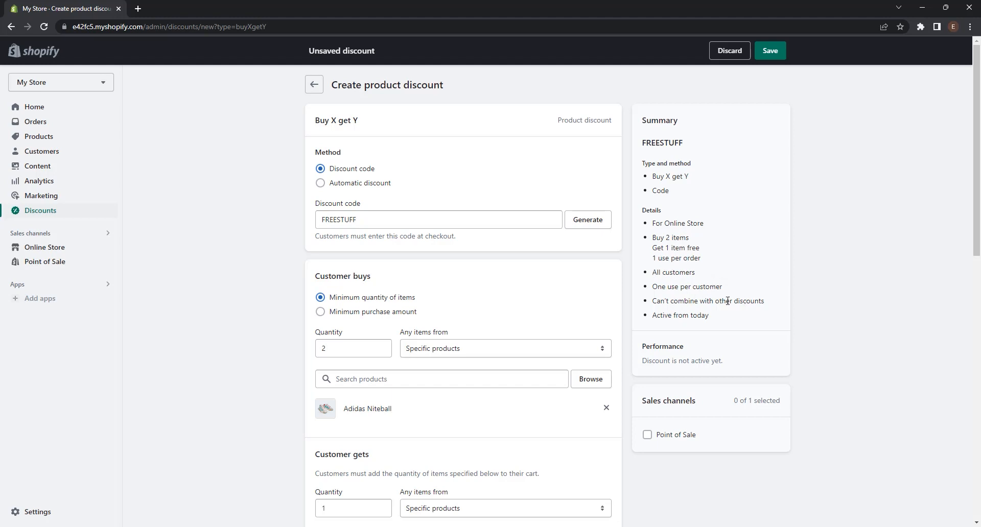
pyautogui.click(775, 55)
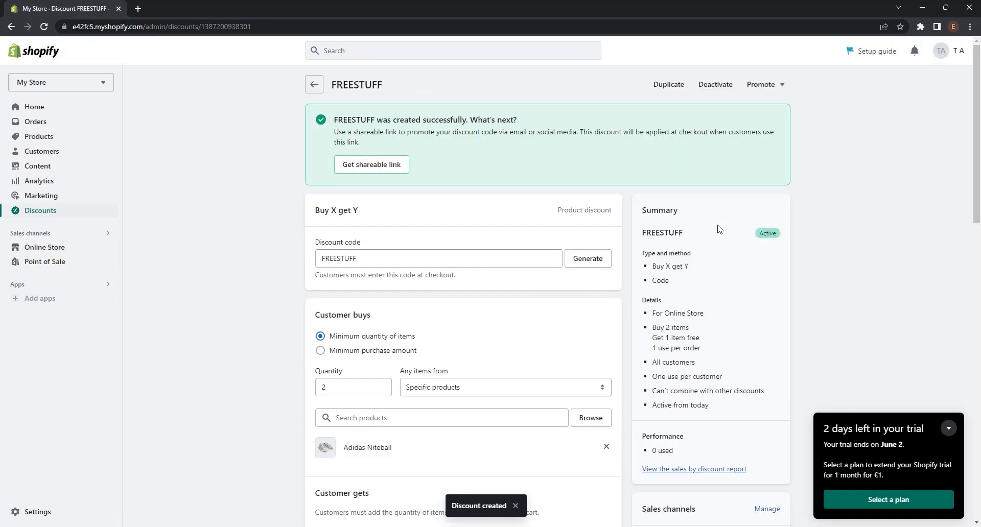
# Start a new Free shipping discount and enter FREESHIPPING as its discount code
pyautogui.click(64, 215)
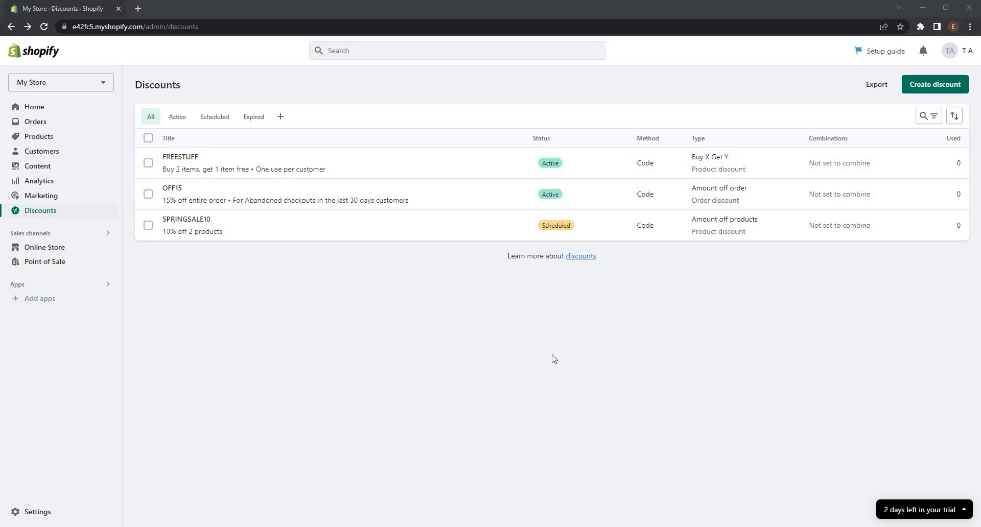
pyautogui.click(949, 90)
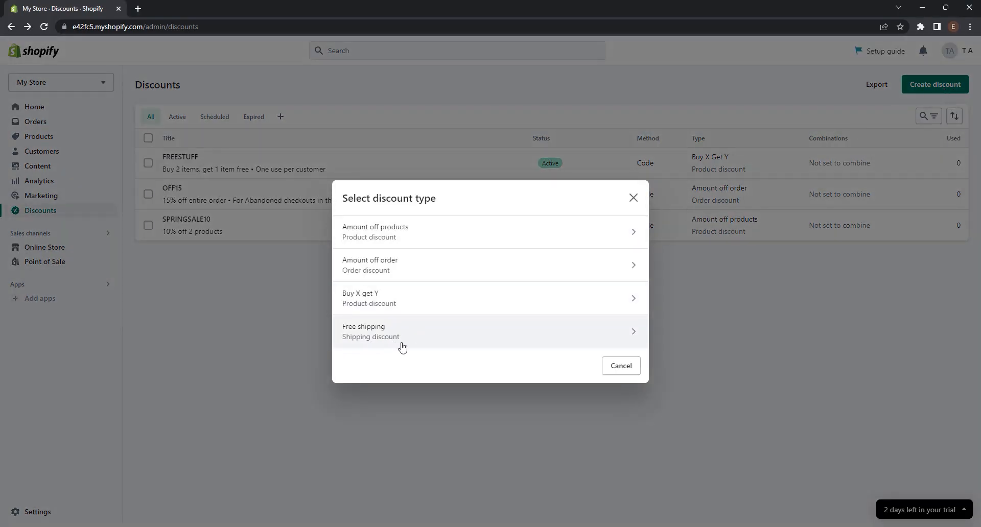
pyautogui.click(458, 338)
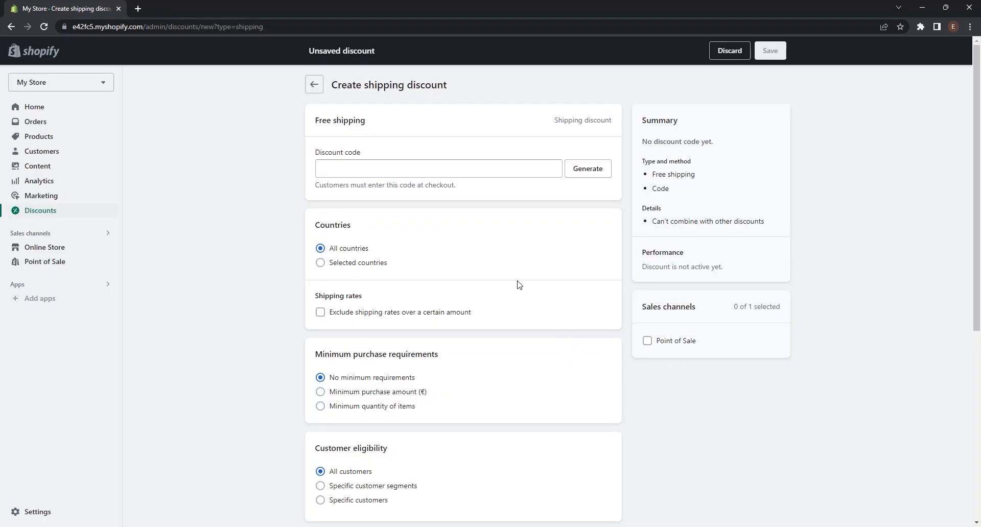
pyautogui.scroll(-5, 504, 274)
pyautogui.scroll(-1, 504, 274)
pyautogui.scroll(6, 504, 274)
pyautogui.click(429, 168)
pyautogui.write('F')
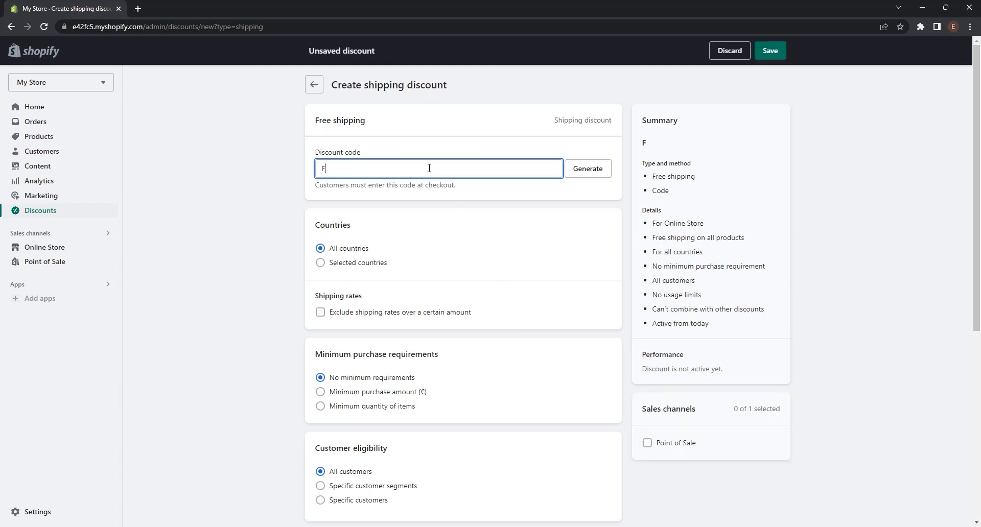
pyautogui.write('REESHIPPING')
pyautogui.click(479, 213)
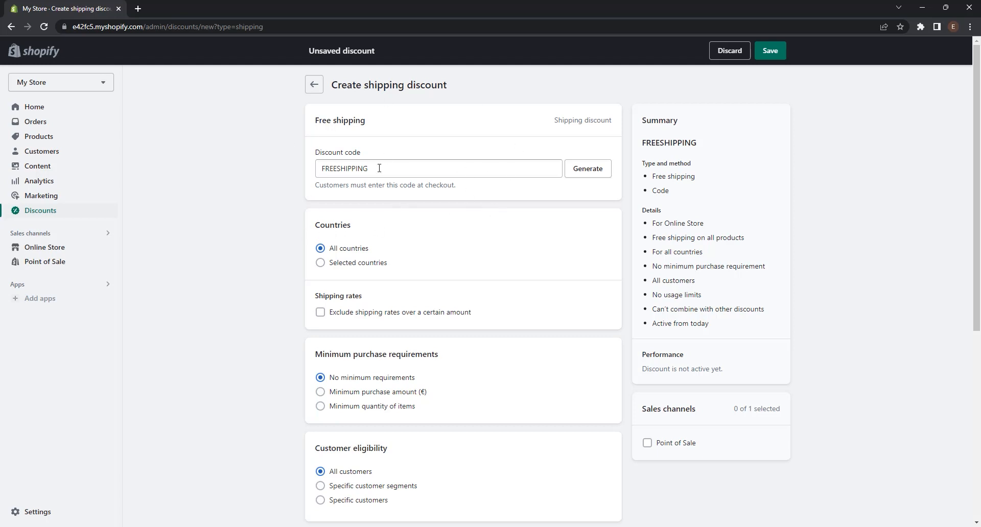
# Restrict the FREESHIPPING discount to selected countries and add Switzerland, Germany and France
pyautogui.click(368, 265)
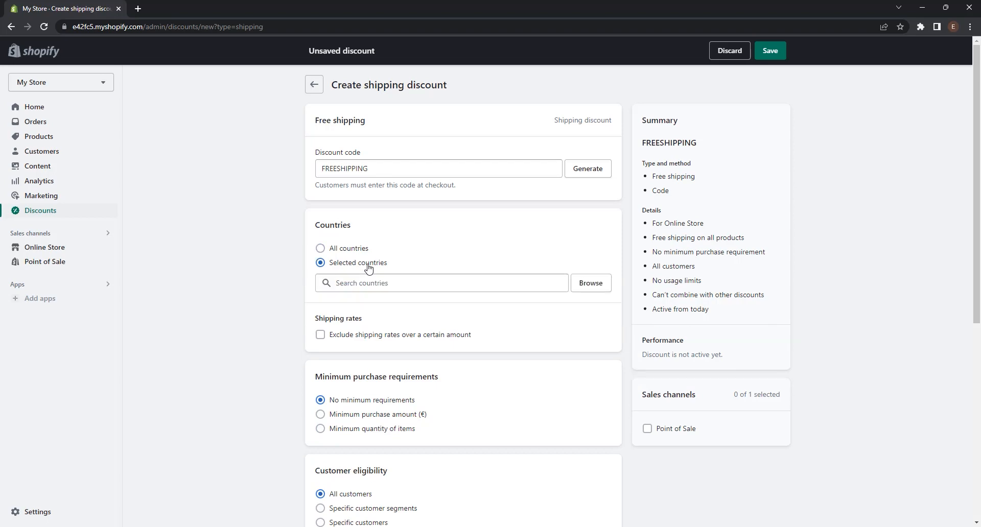
pyautogui.click(580, 282)
pyautogui.scroll(-6, 381, 215)
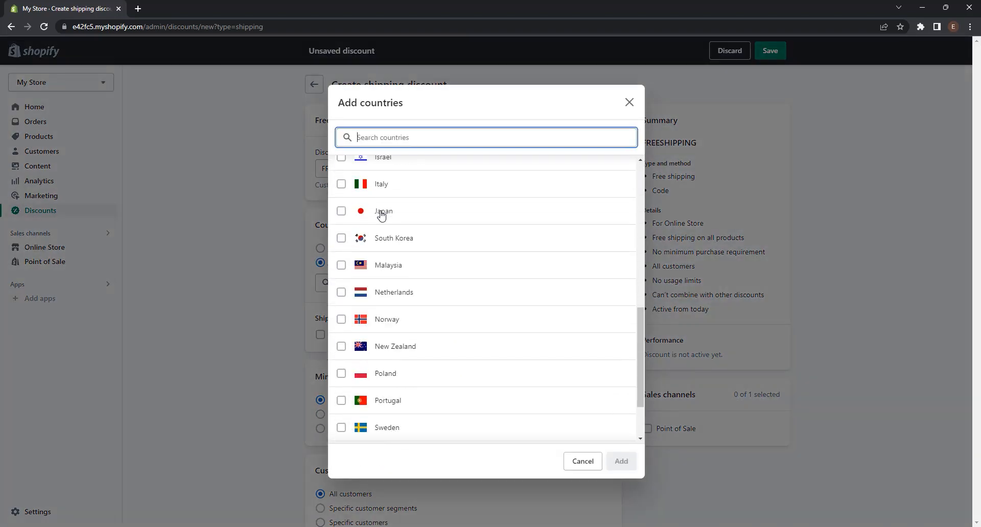
pyautogui.scroll(-2, 381, 215)
pyautogui.scroll(10, 383, 220)
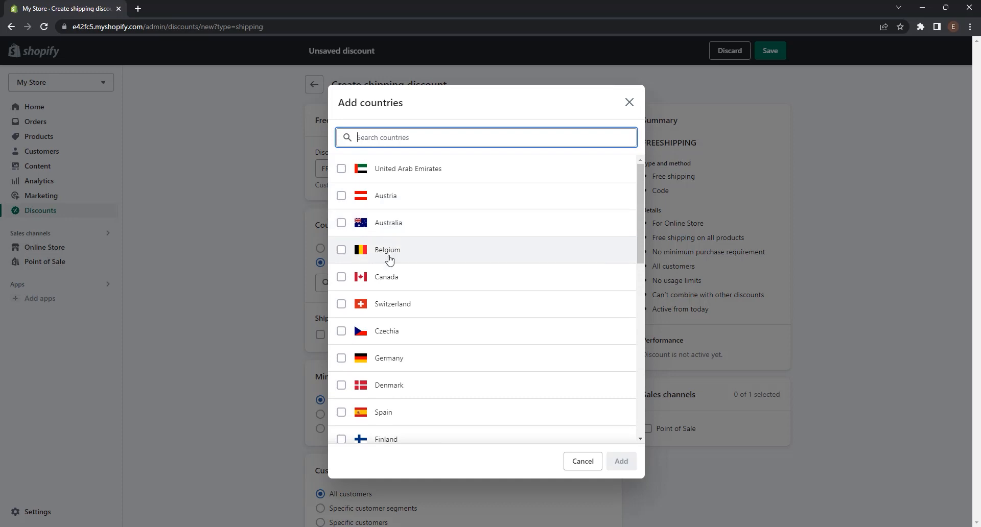
pyautogui.click(341, 305)
pyautogui.click(341, 359)
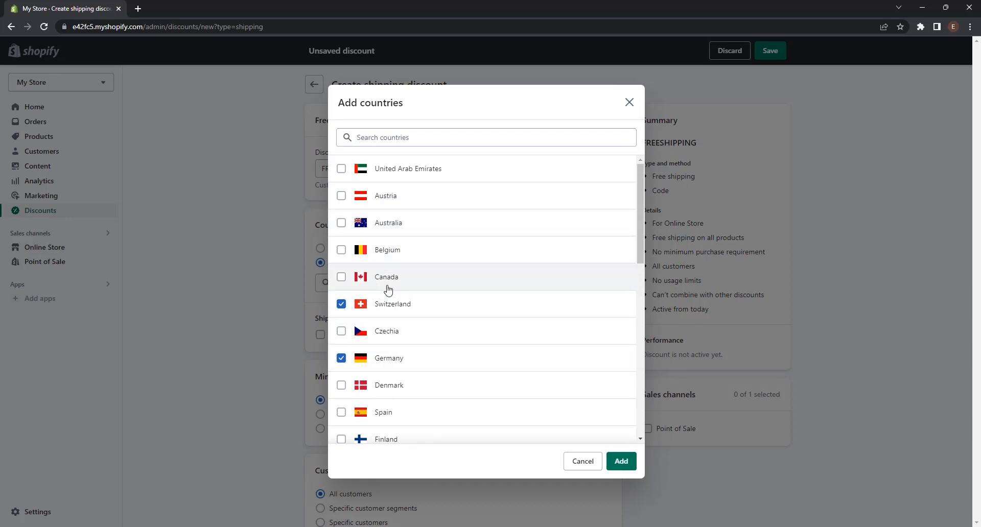
pyautogui.scroll(-3, 389, 287)
pyautogui.click(341, 313)
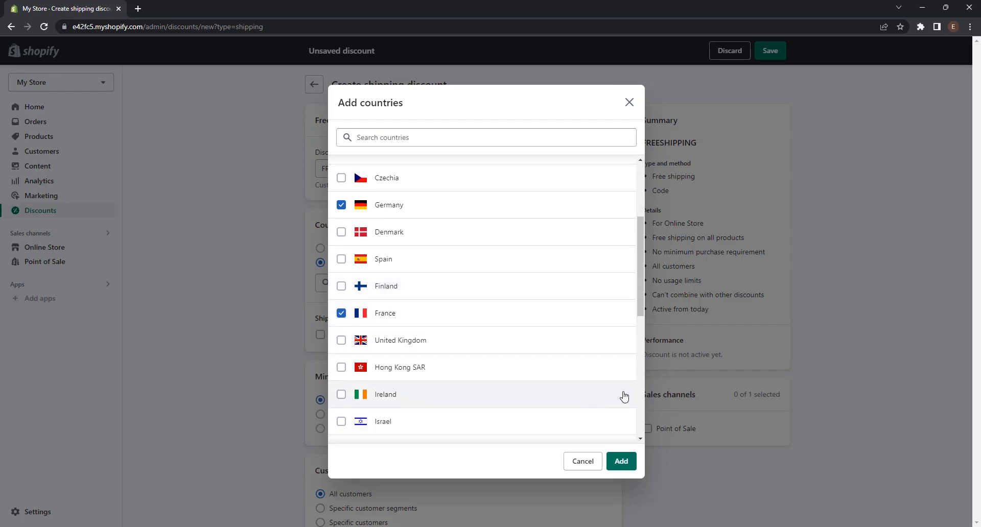
pyautogui.click(621, 462)
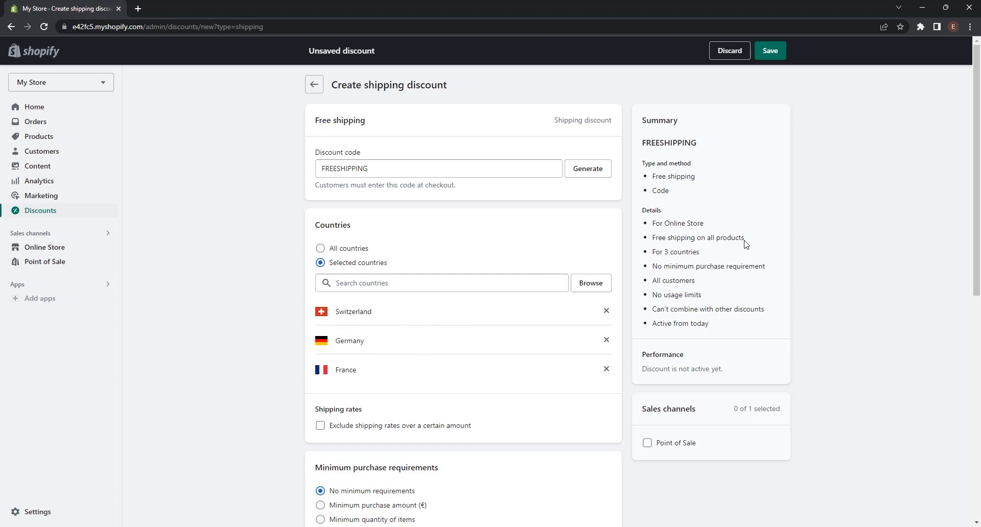
# Require a minimum purchase amount of €100 for the free shipping discount
pyautogui.scroll(-5, 731, 229)
pyautogui.scroll(5, 443, 256)
pyautogui.scroll(-3, 421, 239)
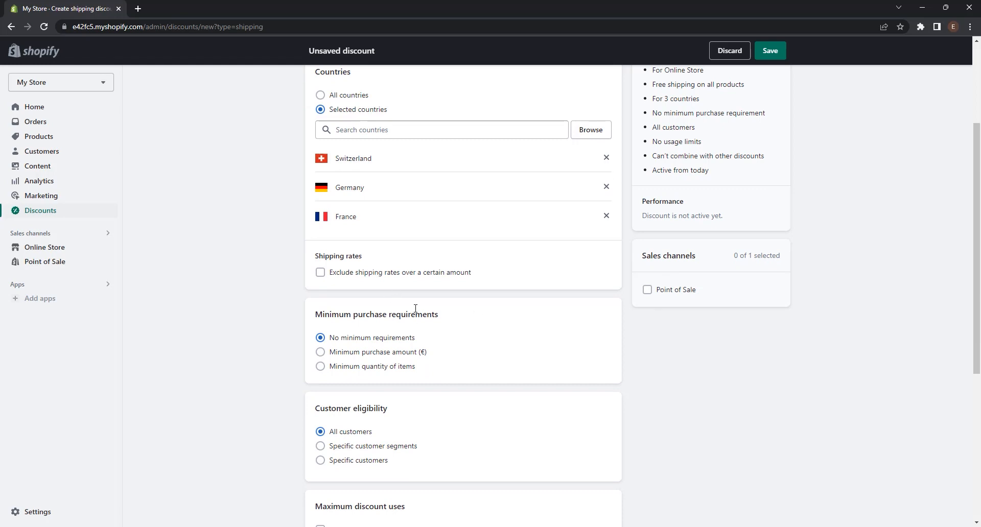
pyautogui.click(406, 353)
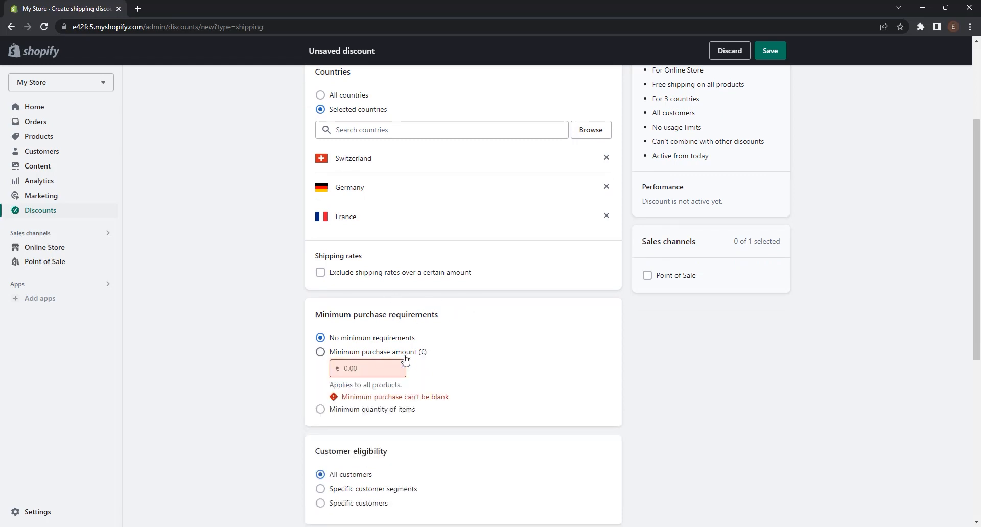
pyautogui.click(387, 366)
pyautogui.write('100')
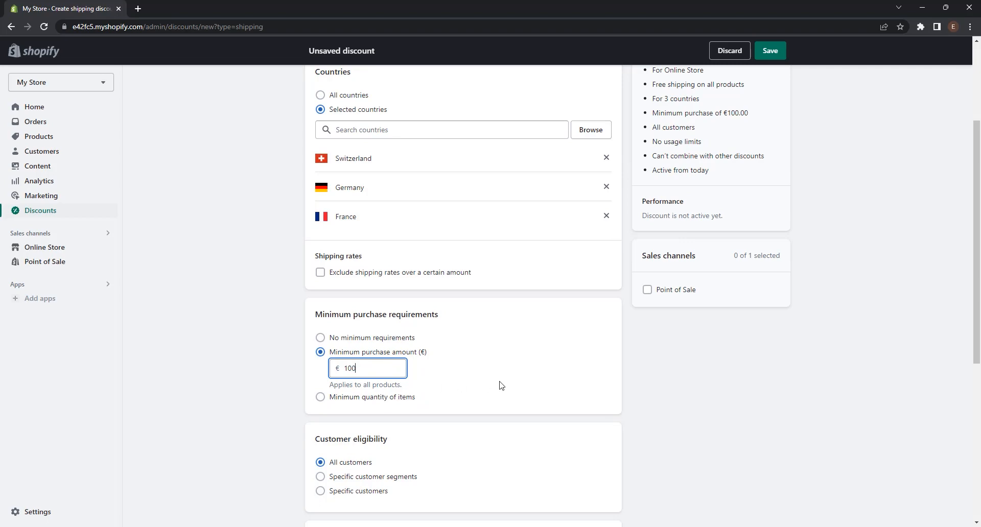
pyautogui.click(501, 386)
pyautogui.scroll(-3, 403, 343)
pyautogui.scroll(3, 403, 343)
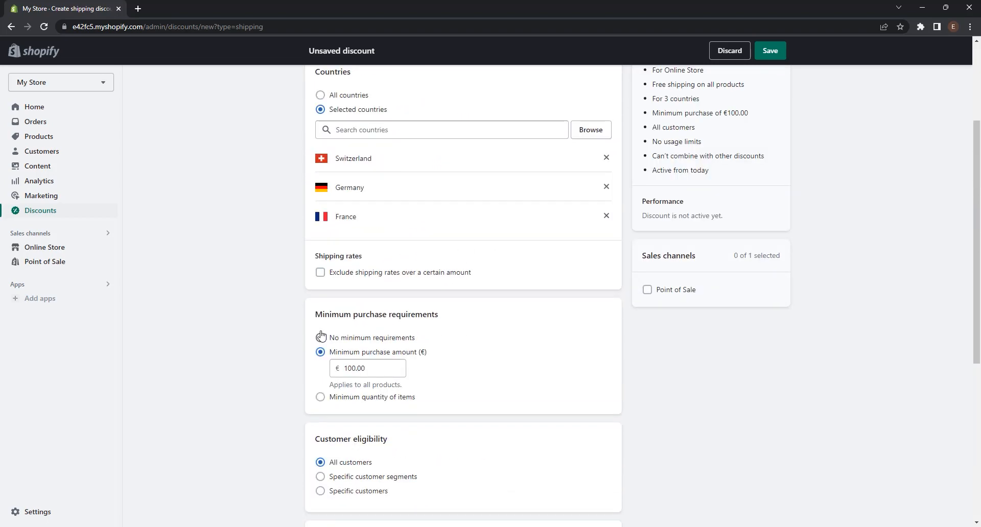
# Allow the FREESHIPPING discount to be combined with product discounts
pyautogui.scroll(-4, 385, 335)
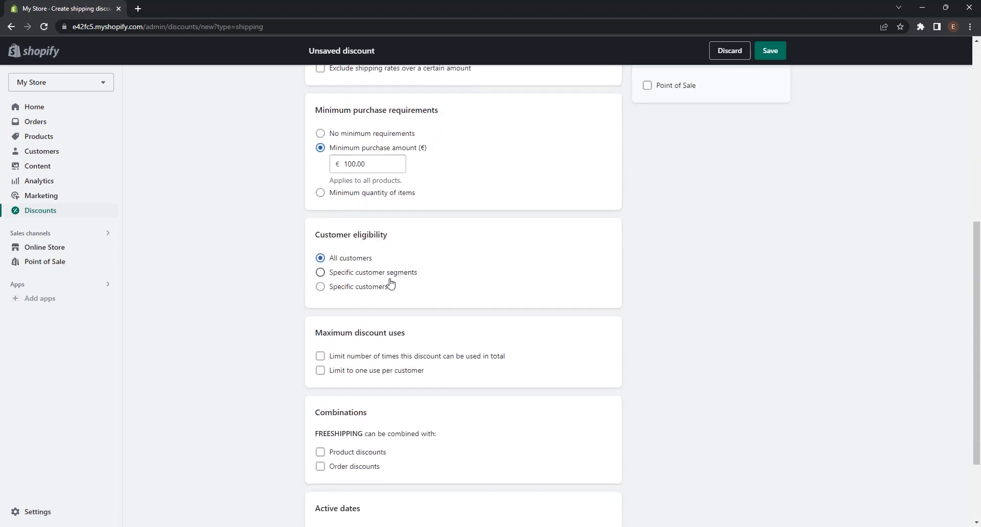
pyautogui.scroll(-2, 391, 283)
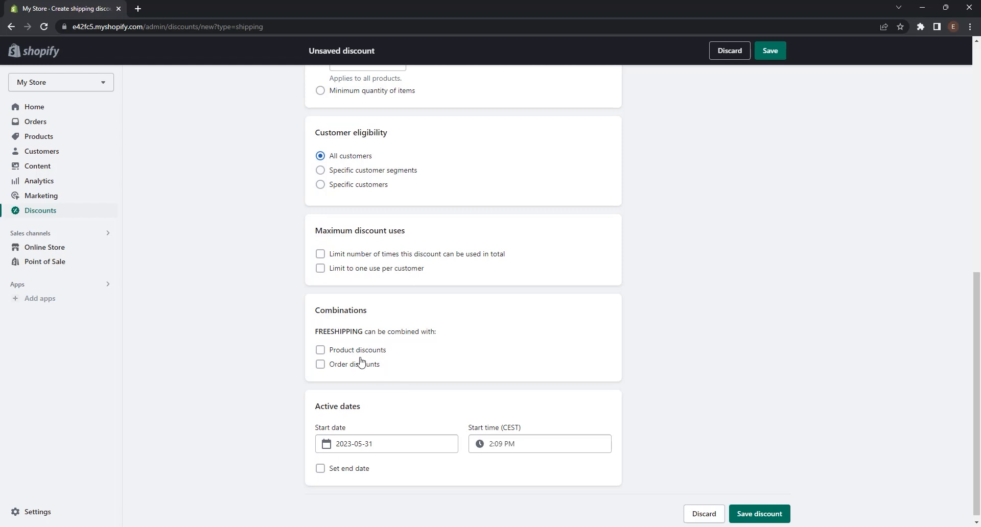
pyautogui.click(321, 350)
pyautogui.scroll(-1, 362, 327)
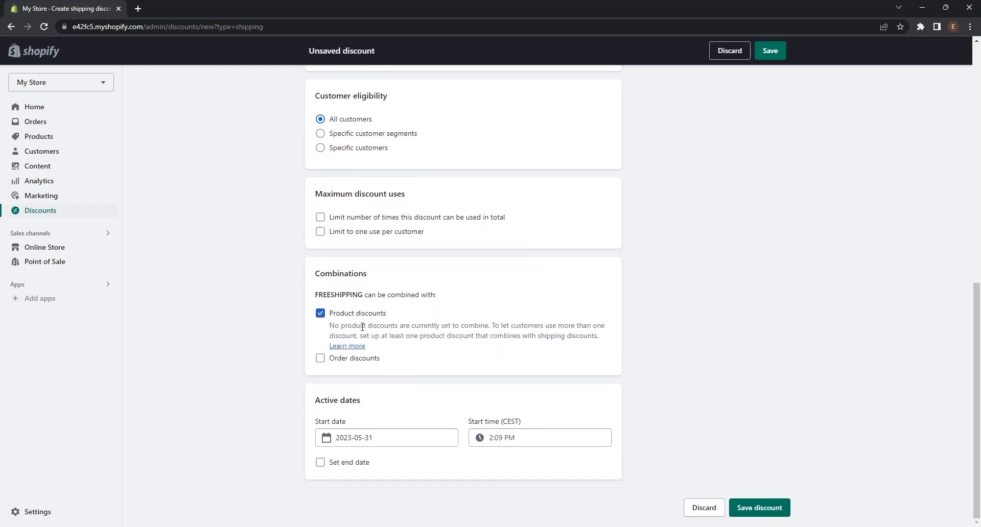
# Set the discount's active start to 2023-06-01 at 8:00 AM
pyautogui.click(408, 438)
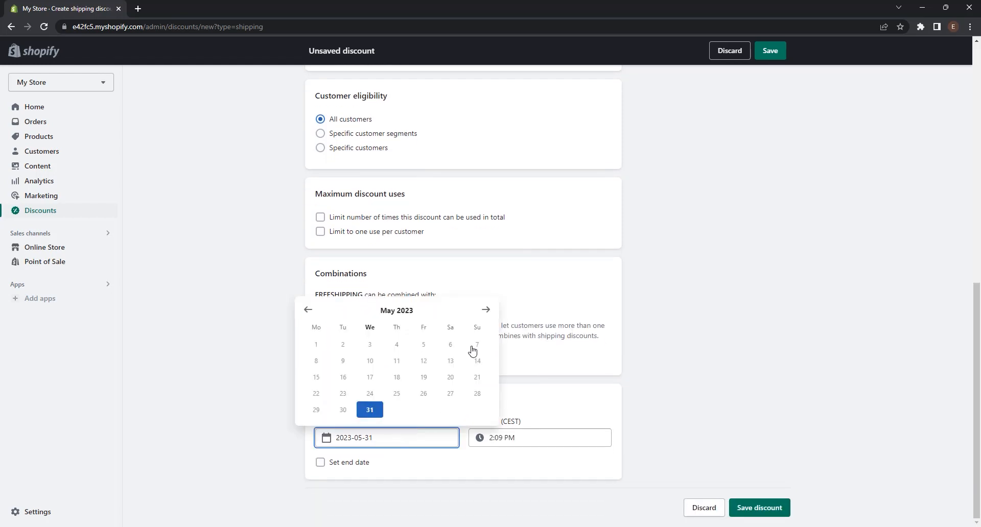
pyautogui.click(485, 310)
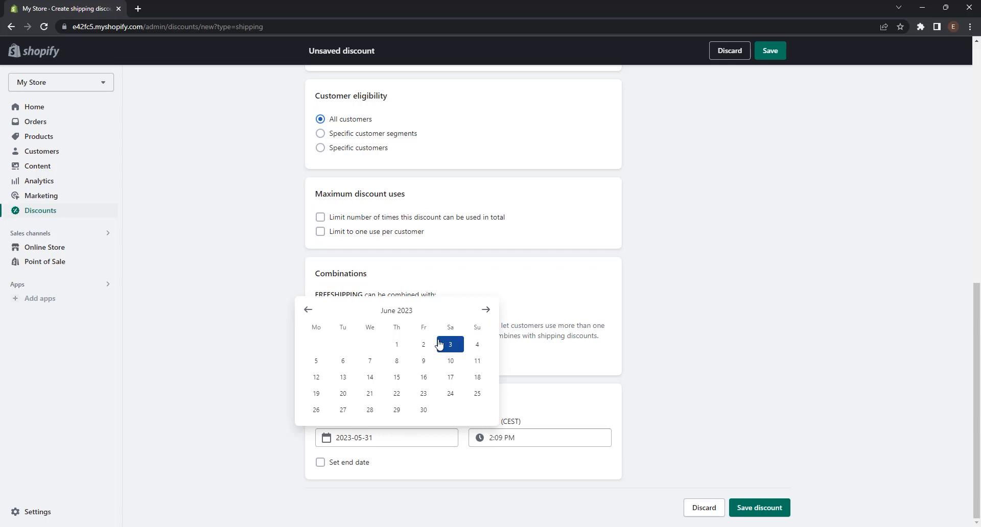
pyautogui.click(397, 345)
pyautogui.click(509, 438)
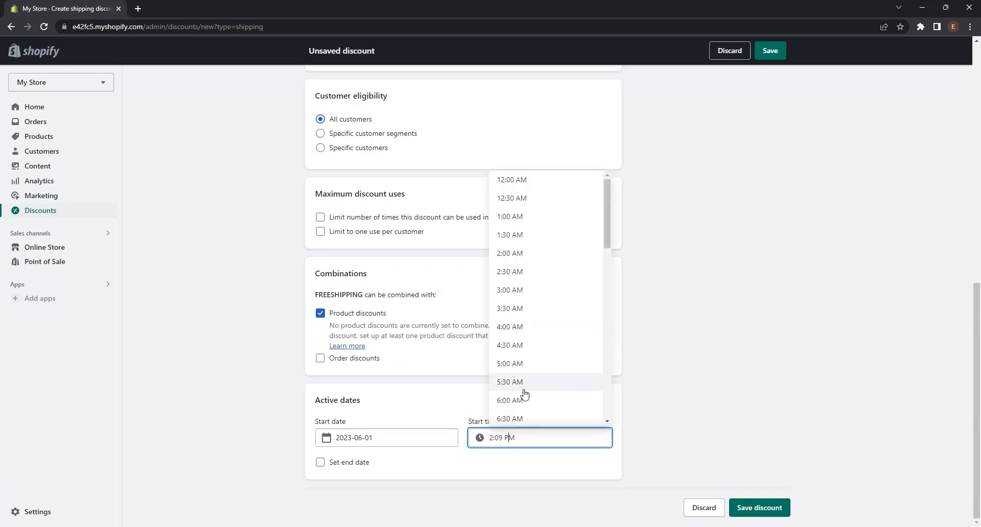
pyautogui.scroll(-2, 525, 383)
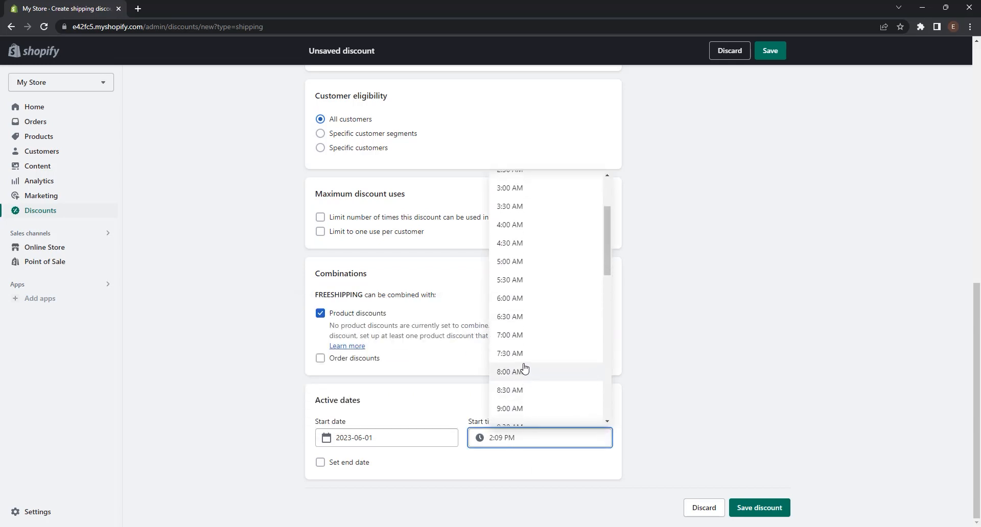
pyautogui.click(511, 372)
# Enable an end date for the discount, set it to 2023-06-07 and choose an end time
pyautogui.click(357, 469)
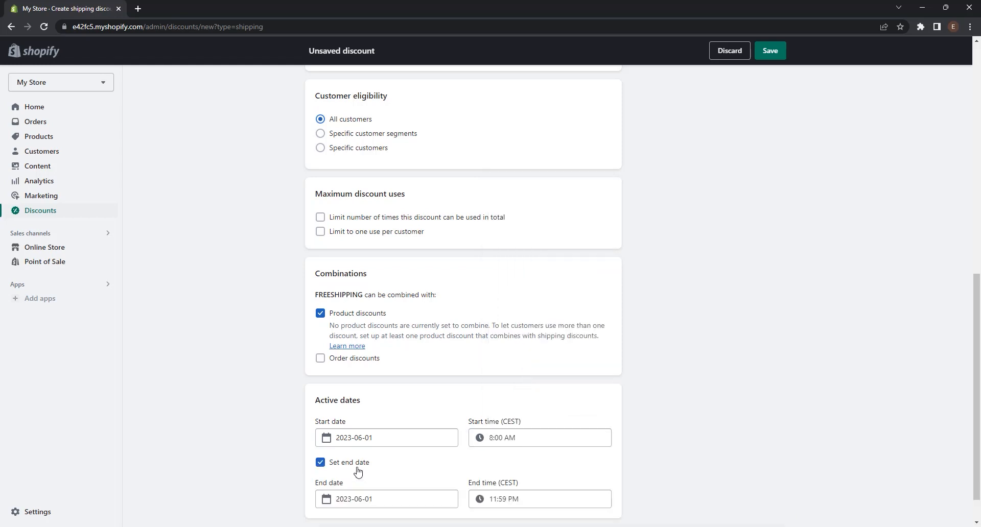
pyautogui.scroll(-1, 358, 471)
pyautogui.click(389, 460)
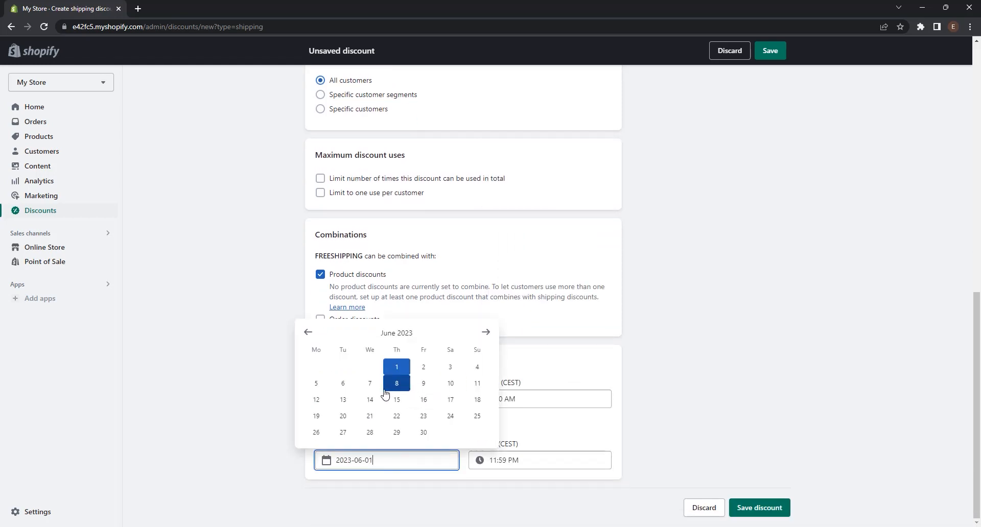
pyautogui.click(370, 384)
pyautogui.click(506, 461)
pyautogui.scroll(-4, 519, 389)
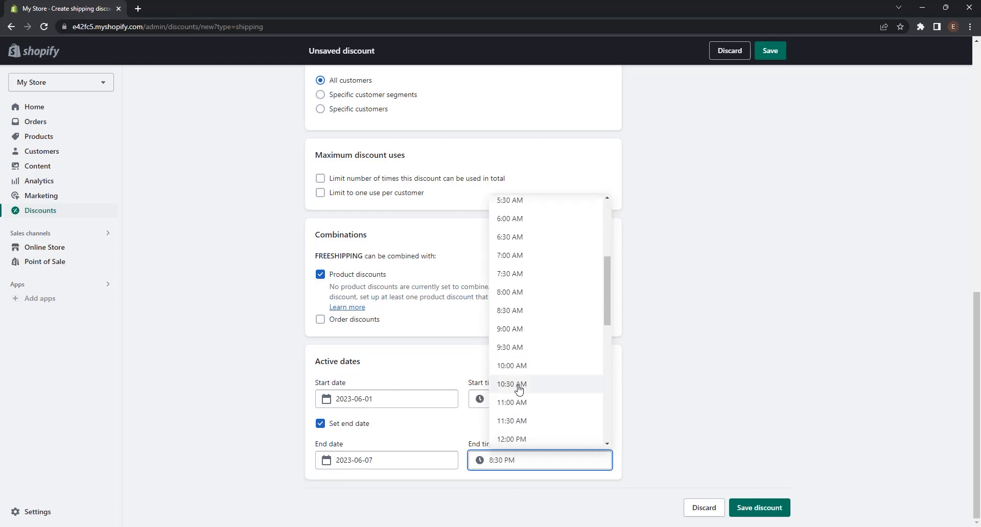
pyautogui.scroll(-1, 519, 389)
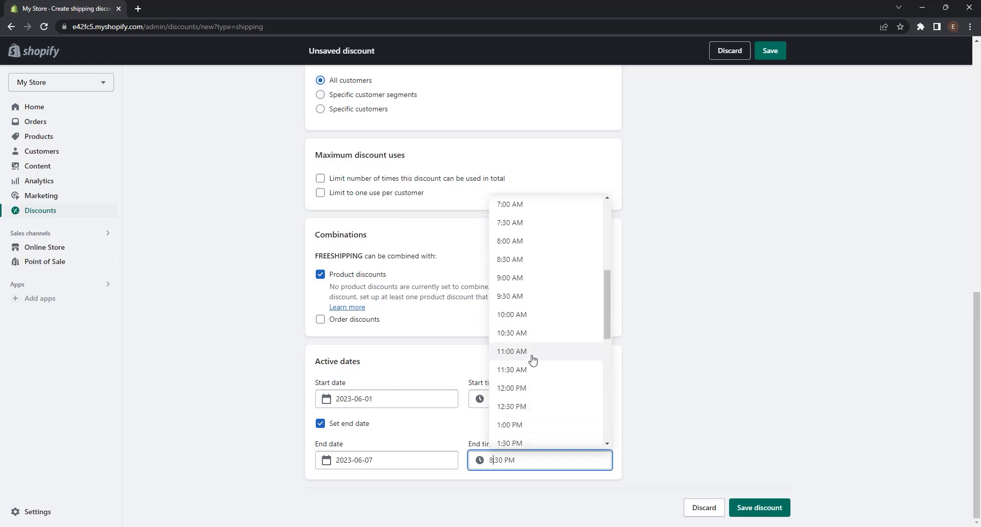
pyautogui.click(529, 325)
# Save the FREESHIPPING discount and return to the list of all discounts
pyautogui.click(782, 512)
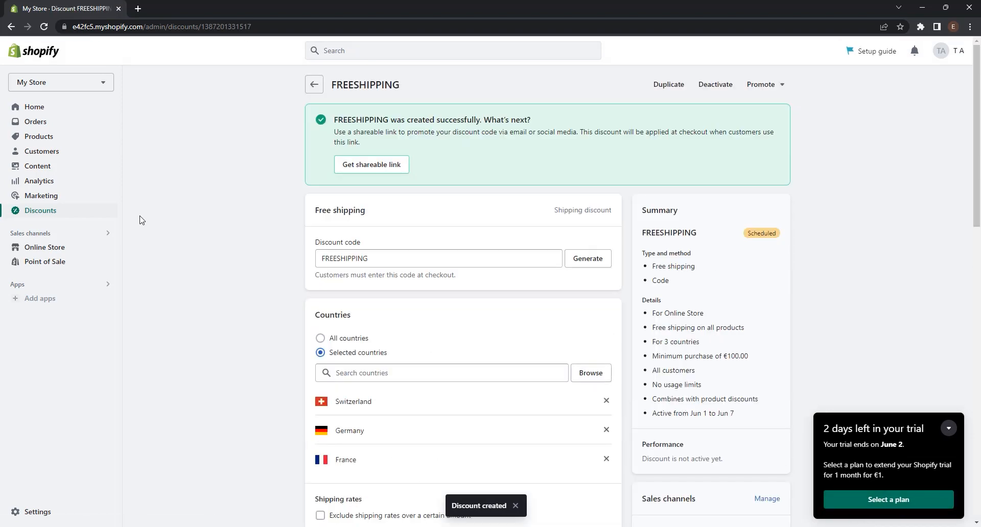
pyautogui.click(76, 216)
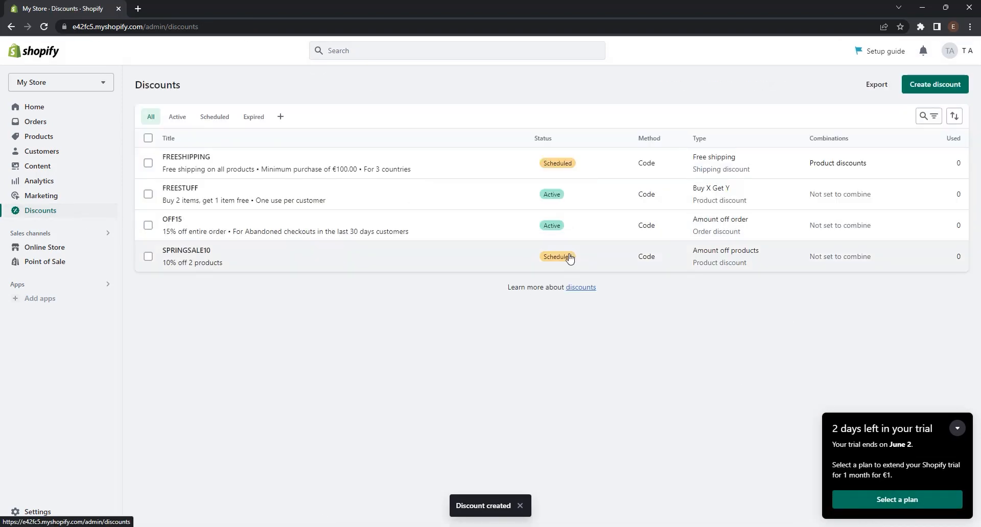